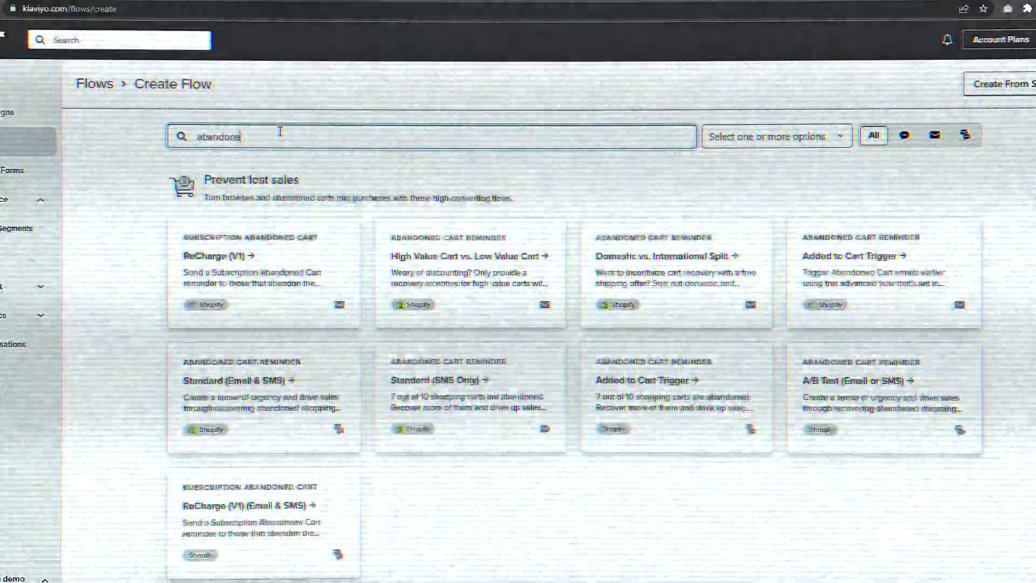
Step: Open the Lists & Segments page listing SMS Subscribers, Newsletter, Preview List and three segments
text(d ca)
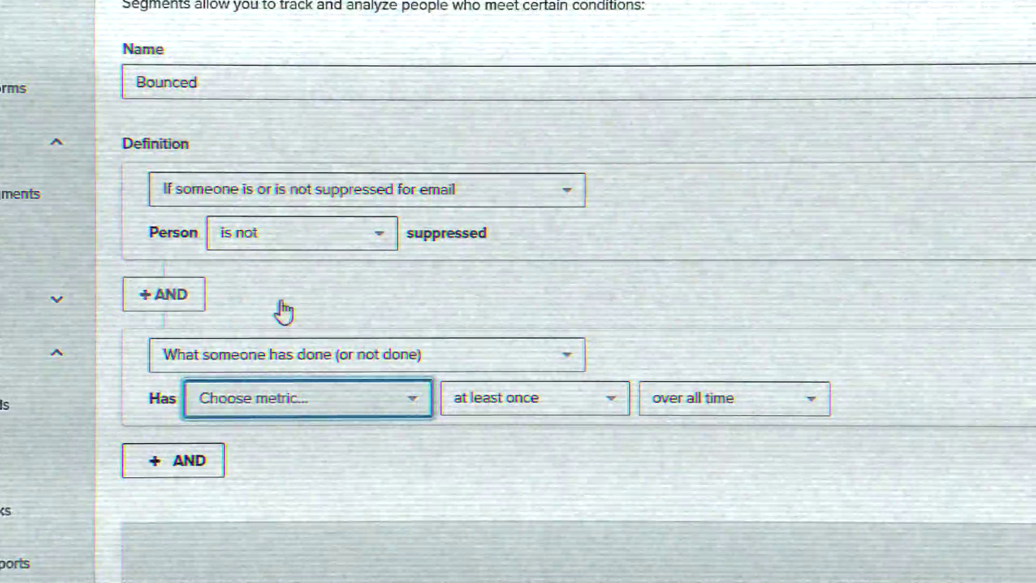
click(301, 397)
click(324, 31)
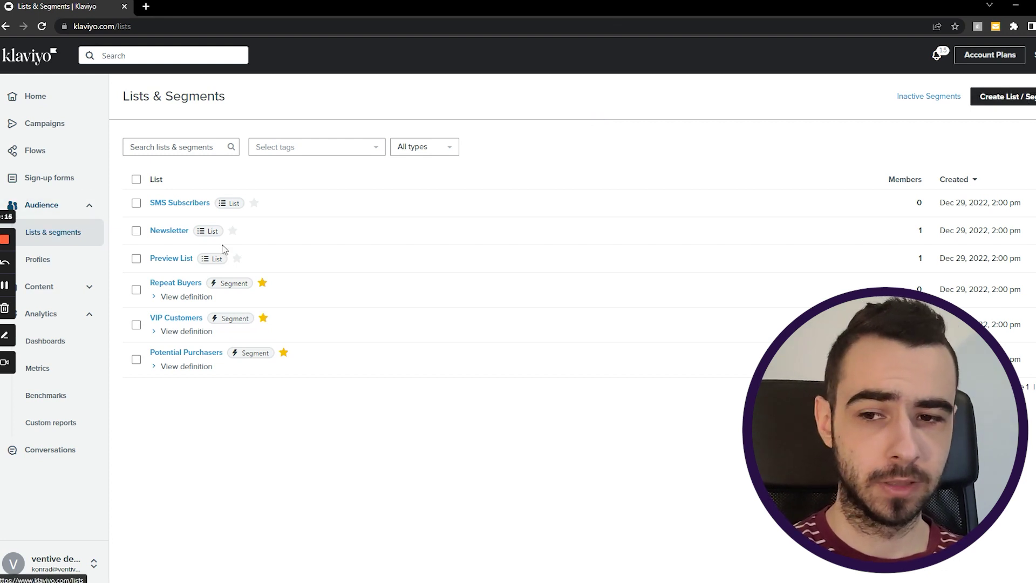
Step: Start a new segment named 'Marked as spam' based on what someone has done
click(998, 101)
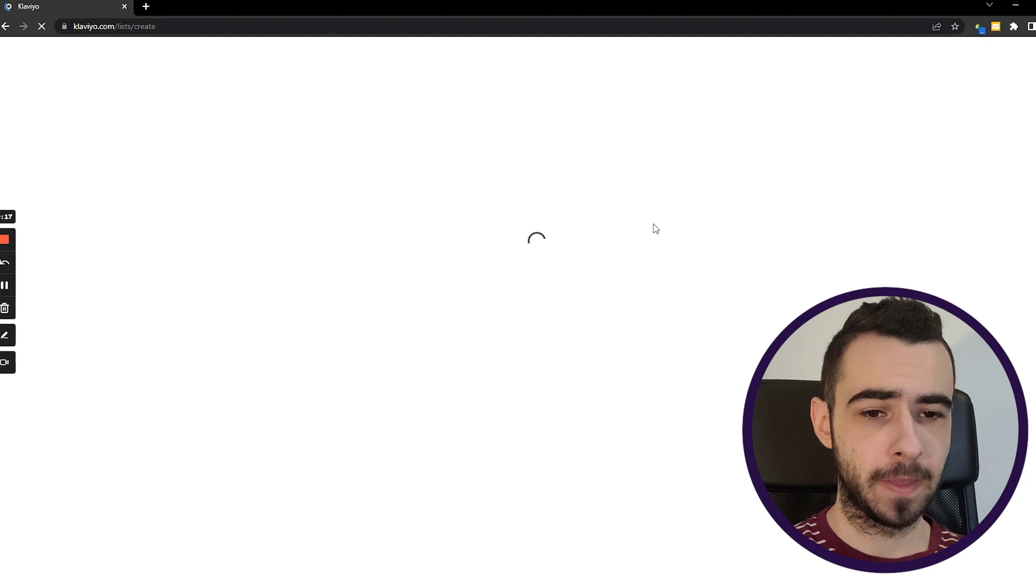
click(672, 232)
click(454, 177)
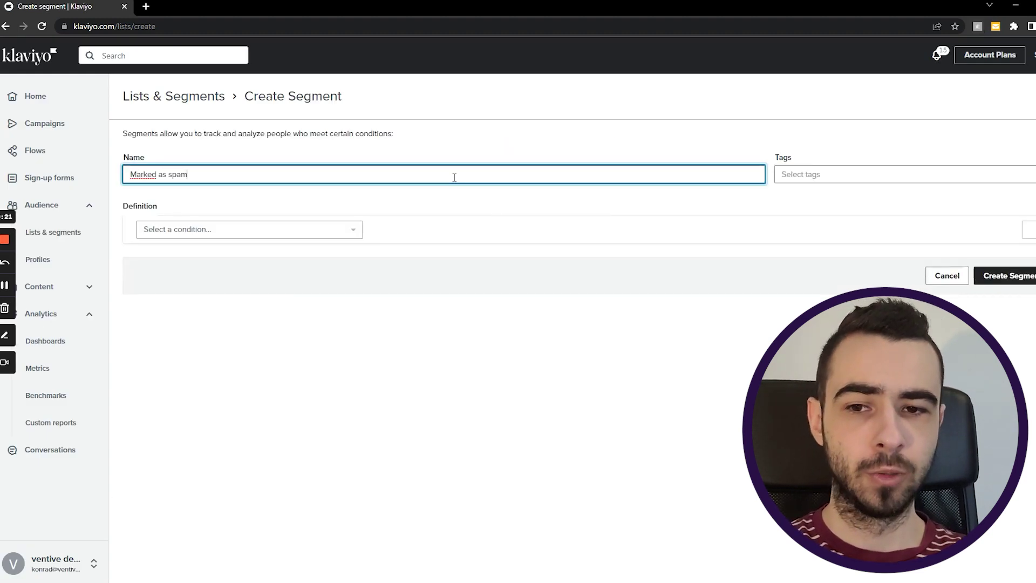
click(305, 232)
click(291, 249)
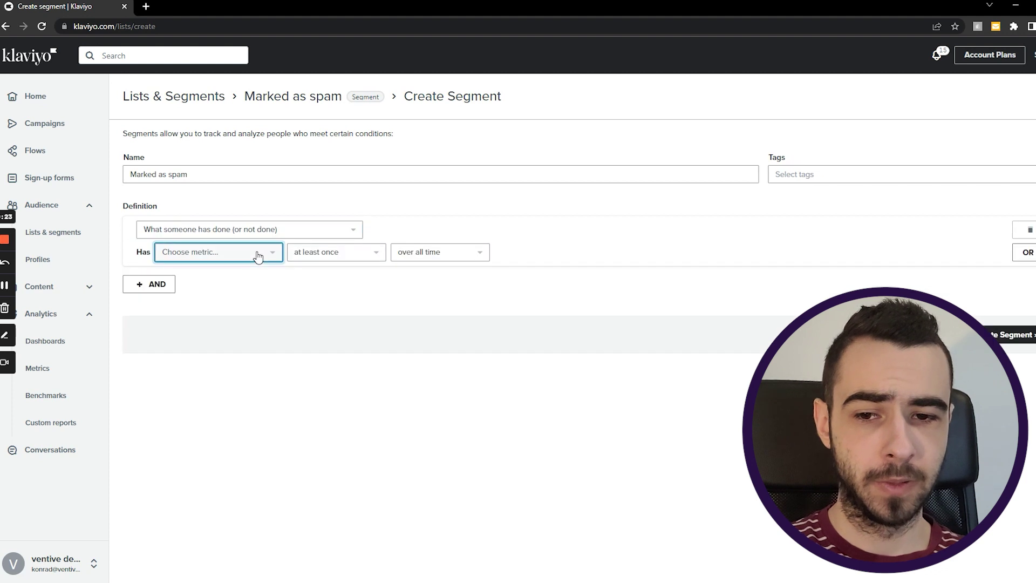
Step: Set the metric to Marked Email as Spam at least once, save, and return to the overview
click(254, 253)
click(244, 278)
text(marke)
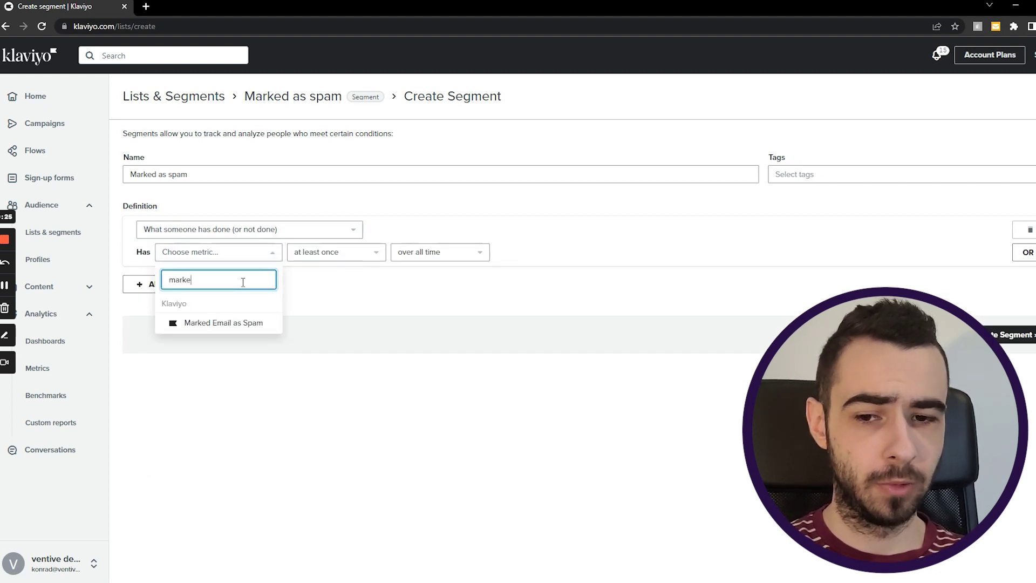
click(222, 322)
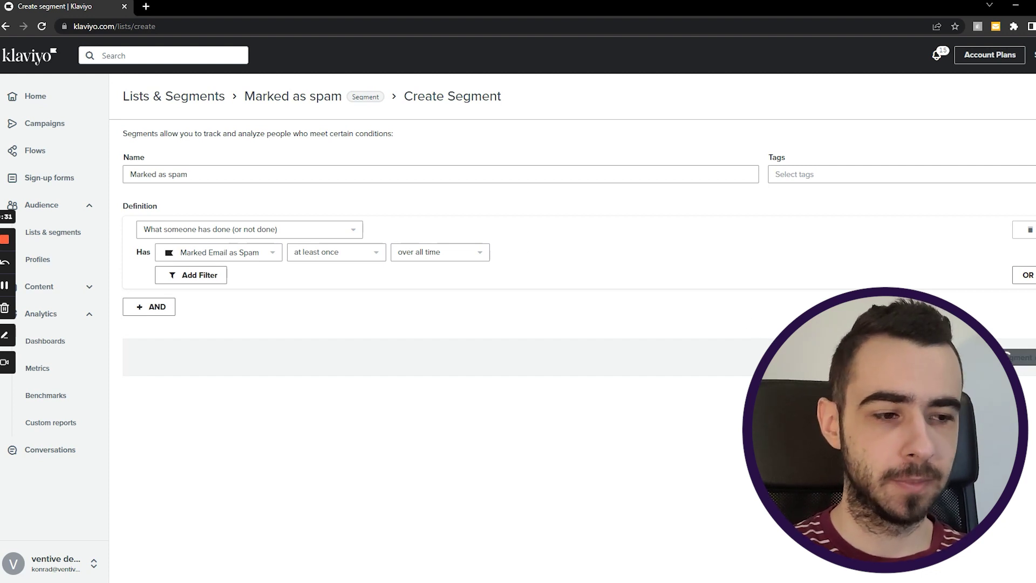
click(1022, 357)
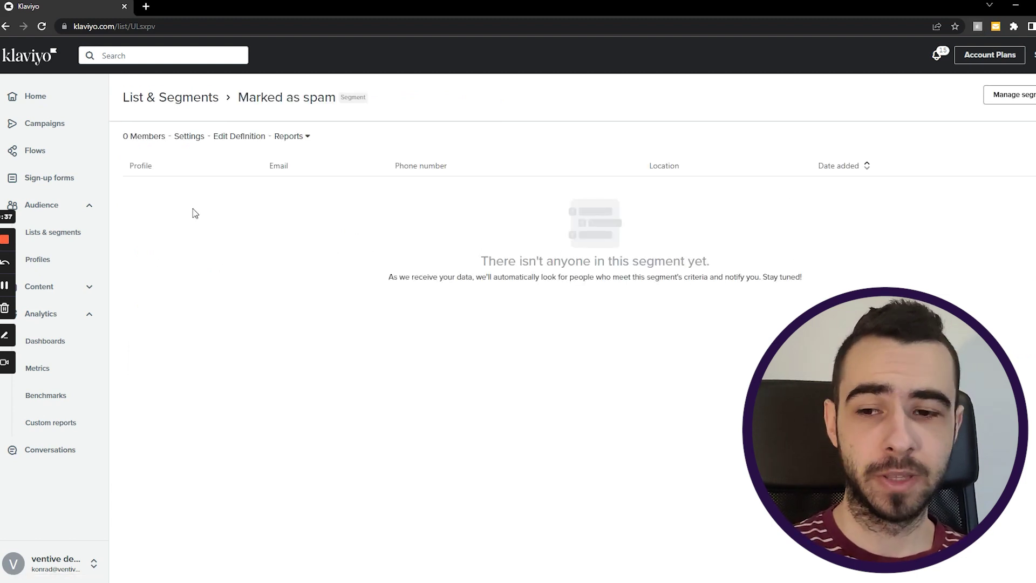
click(69, 230)
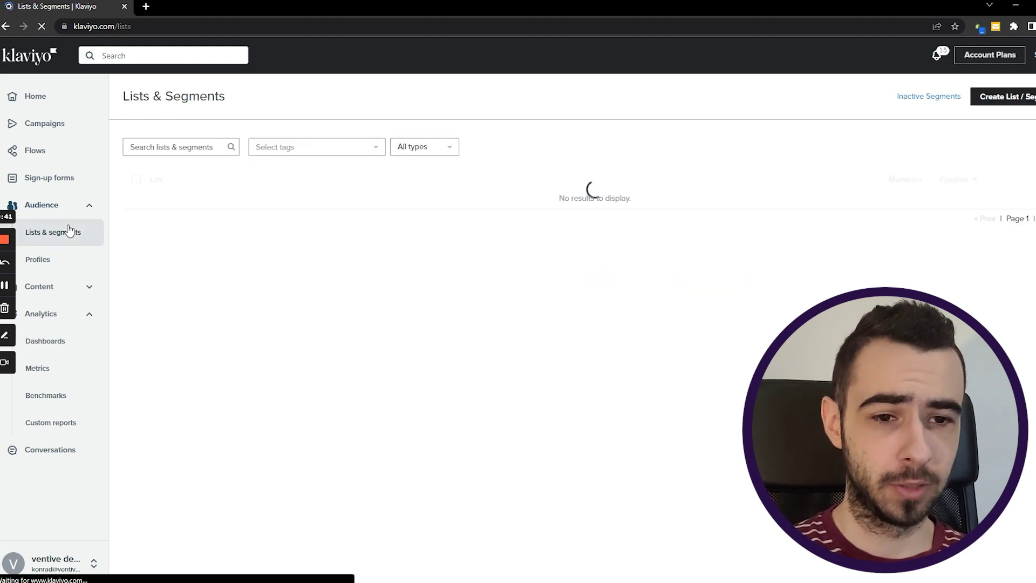
Step: Start the 'Bounced' segment with a condition that the person is not suppressed for email
click(1004, 101)
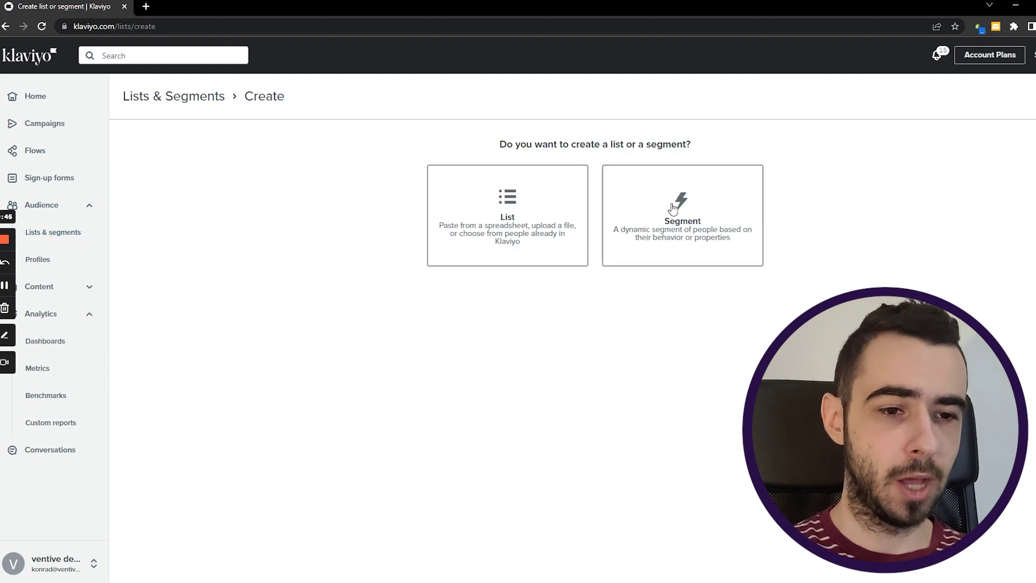
click(673, 208)
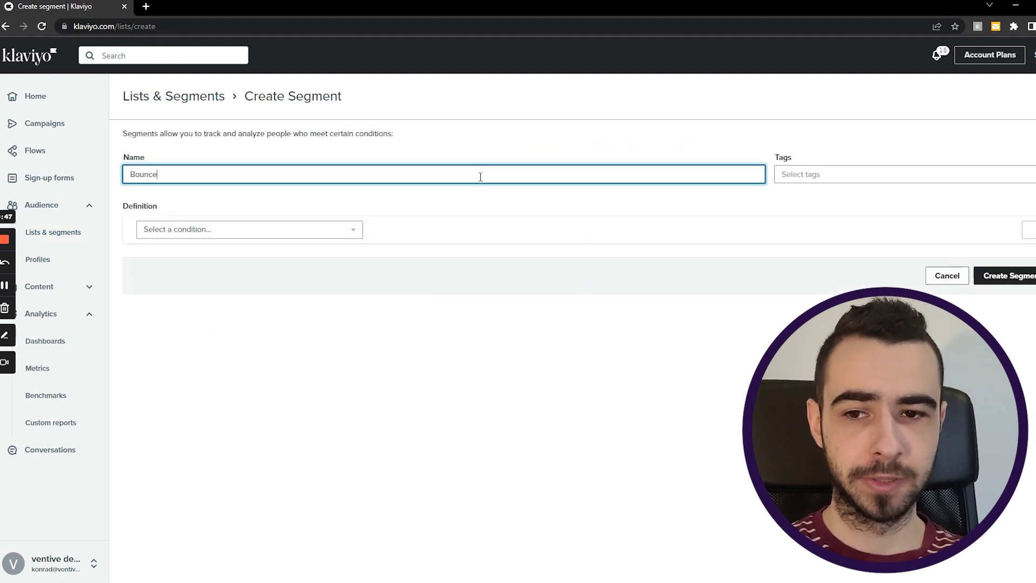
click(286, 231)
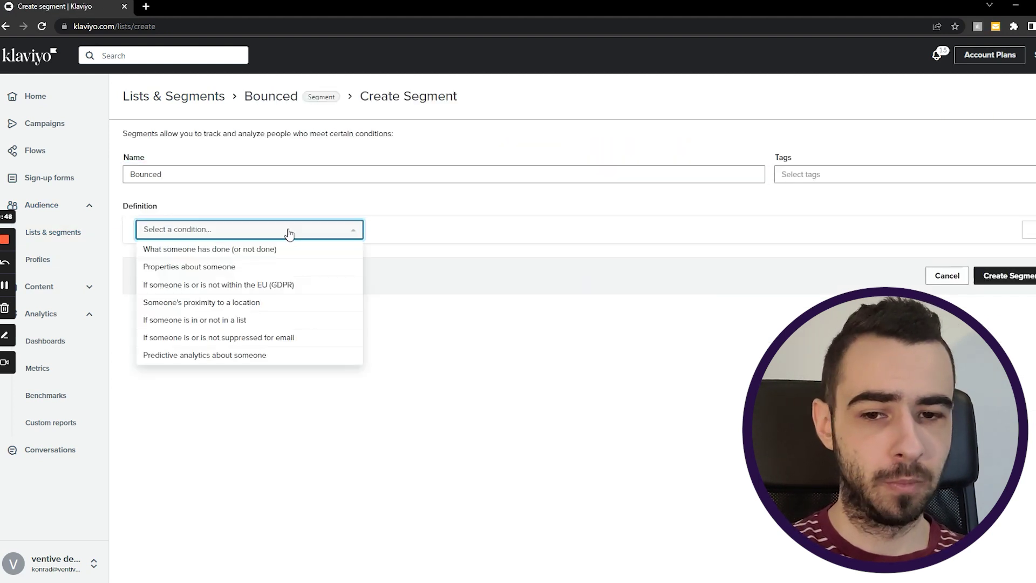
click(250, 339)
Step: Add an AND condition: Bounced Email at least 4 times
click(145, 283)
click(170, 316)
click(197, 335)
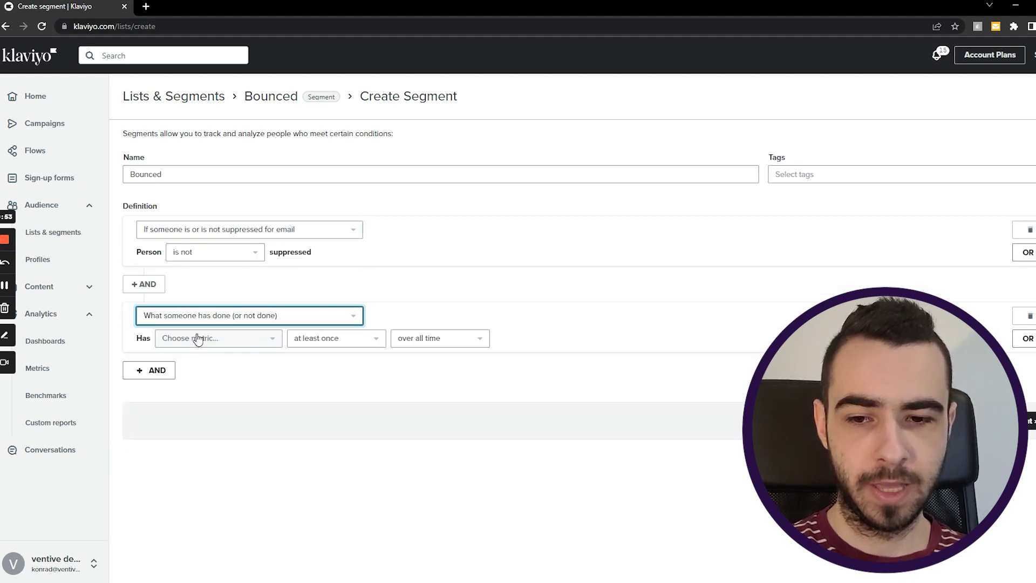
click(198, 338)
click(221, 137)
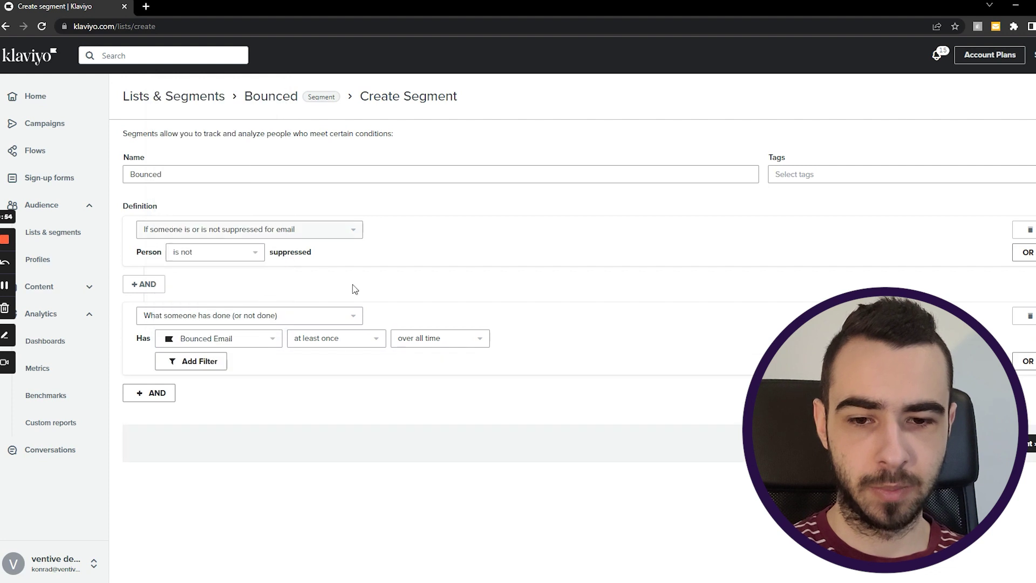
click(360, 332)
click(327, 434)
text(4)
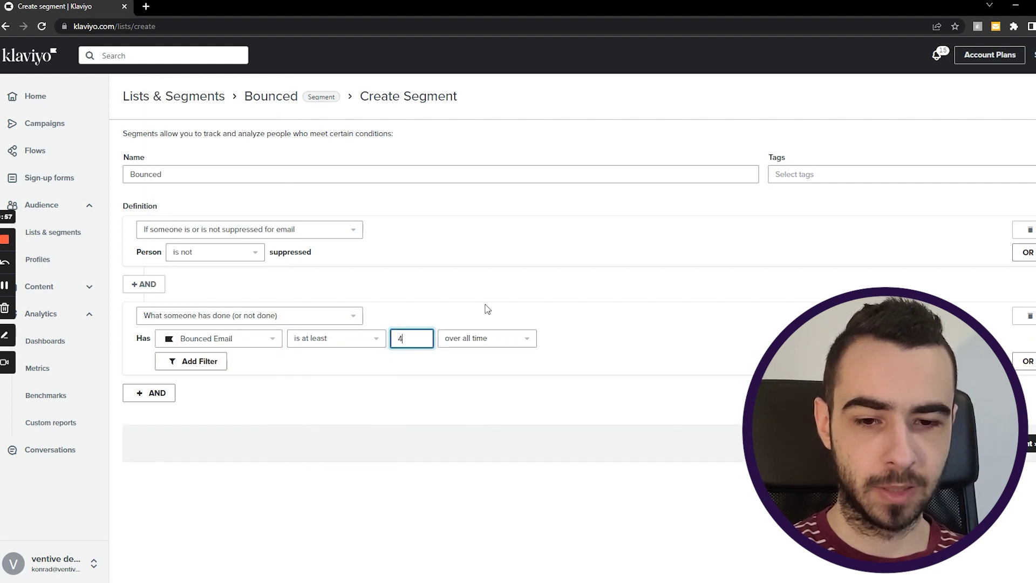
Step: Add an AND condition requiring Opened Email zero times
click(162, 392)
click(195, 424)
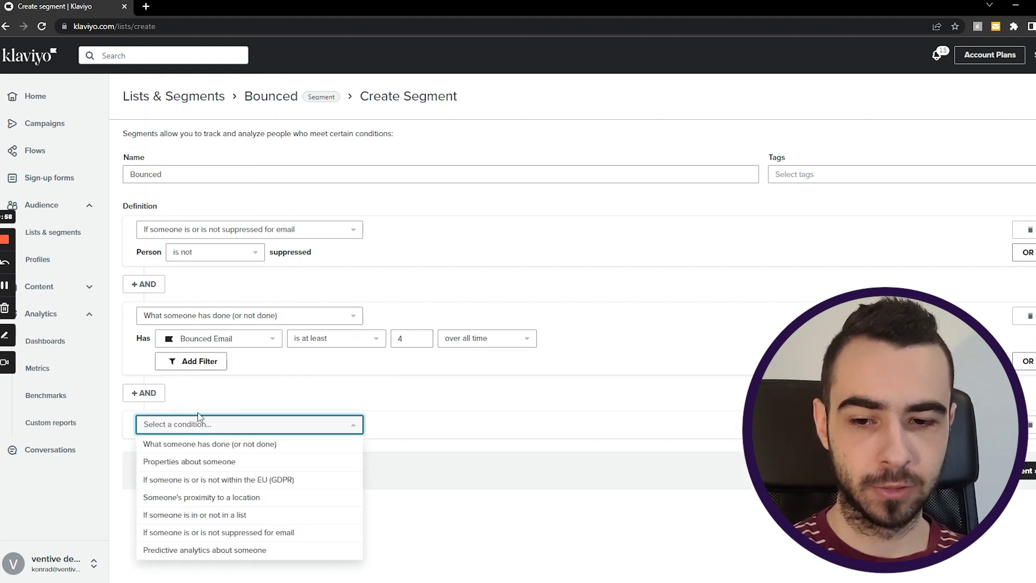
click(179, 444)
click(195, 447)
click(221, 203)
text(o)
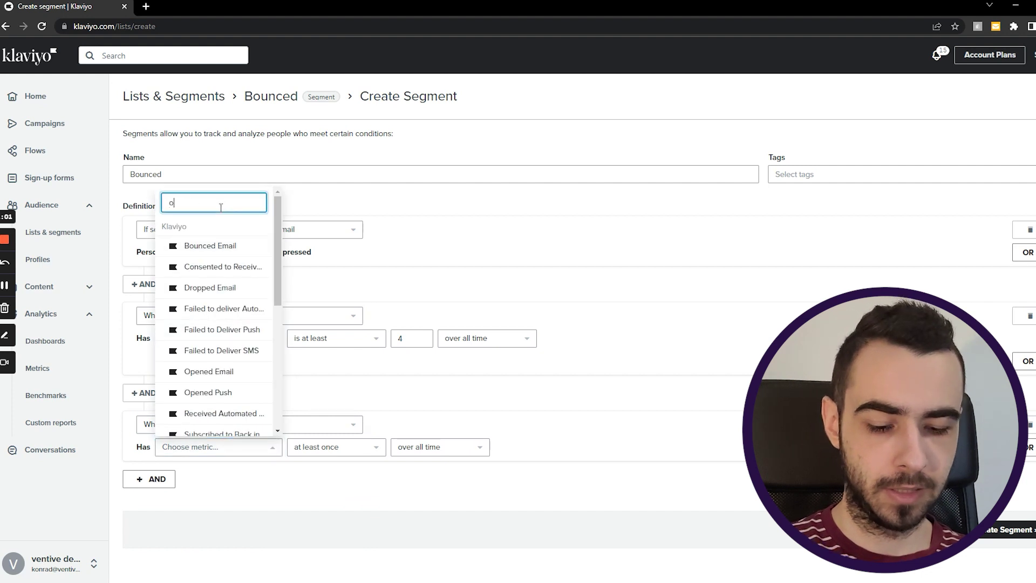
text(p)
click(208, 405)
click(334, 448)
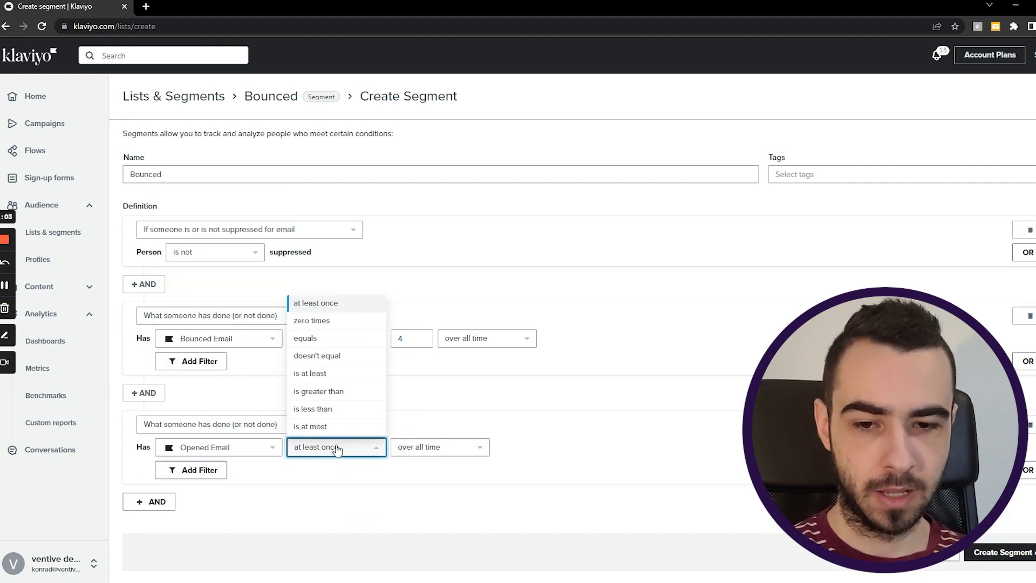
click(326, 258)
Step: Limit the Opened Email check to the last 60 days and save the Bounced segment
click(421, 447)
click(435, 492)
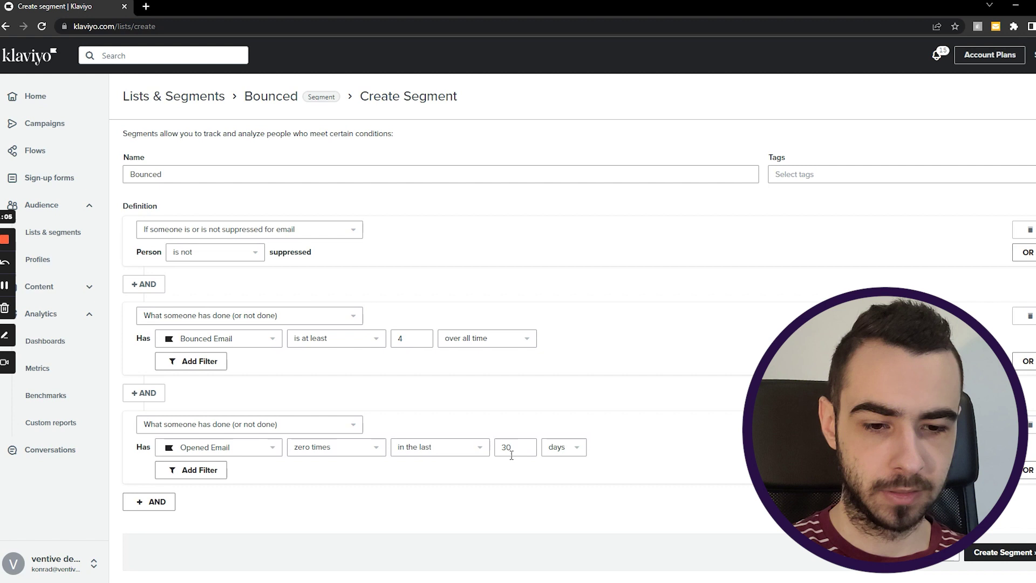
double_click(505, 447)
text(60)
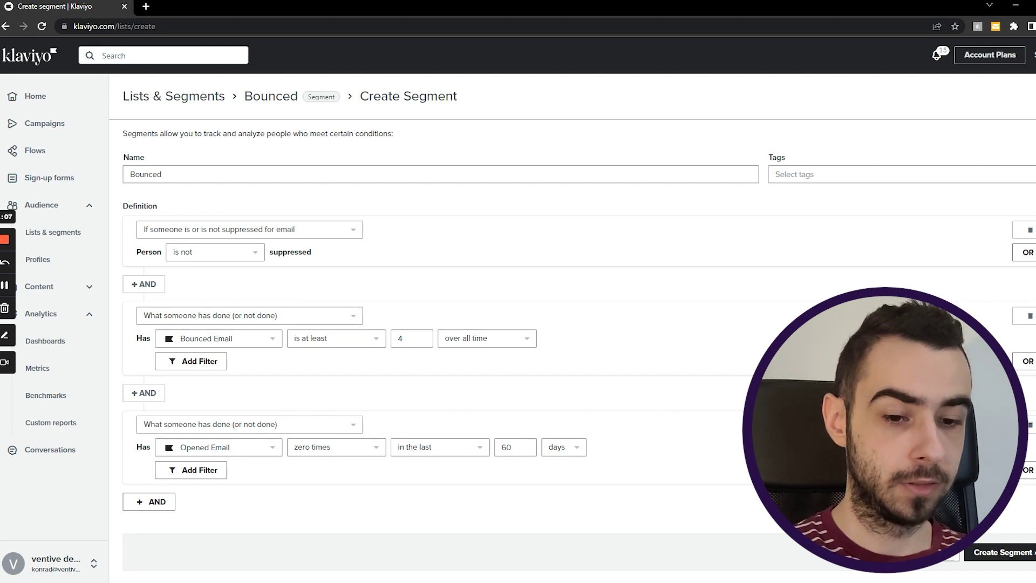
click(1004, 552)
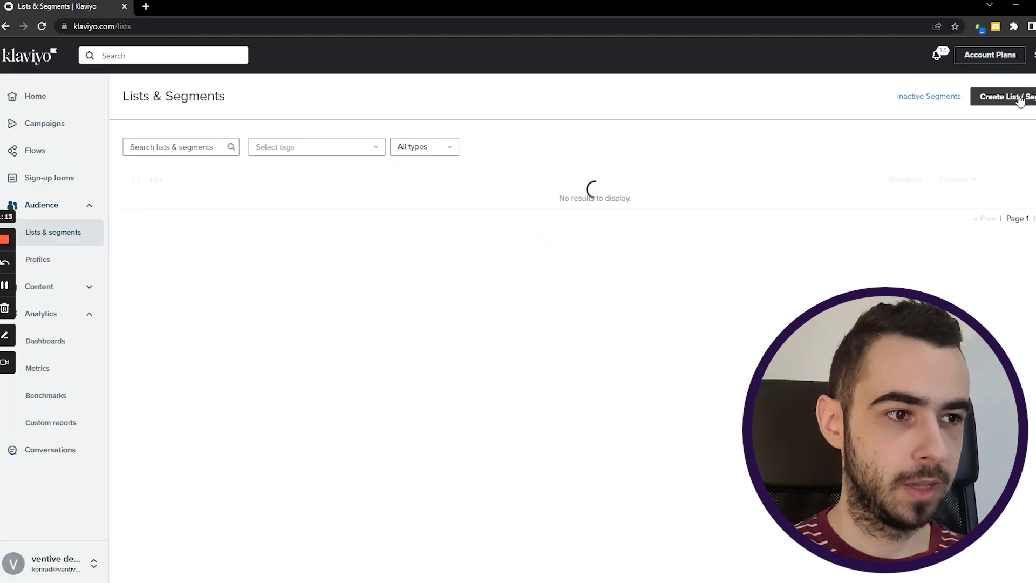
Step: Start another new segment requiring the person not be suppressed for email
click(1020, 100)
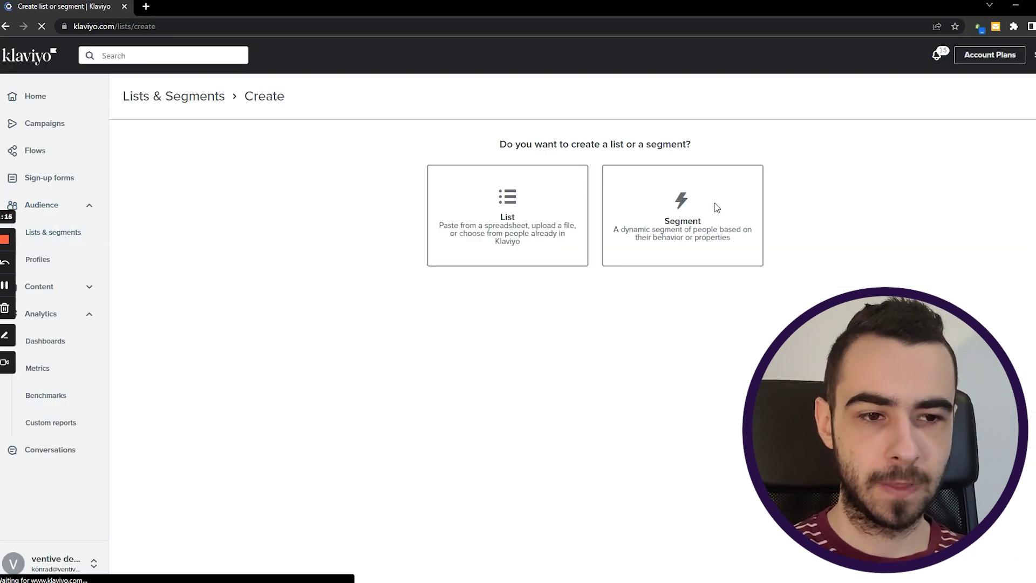
click(715, 206)
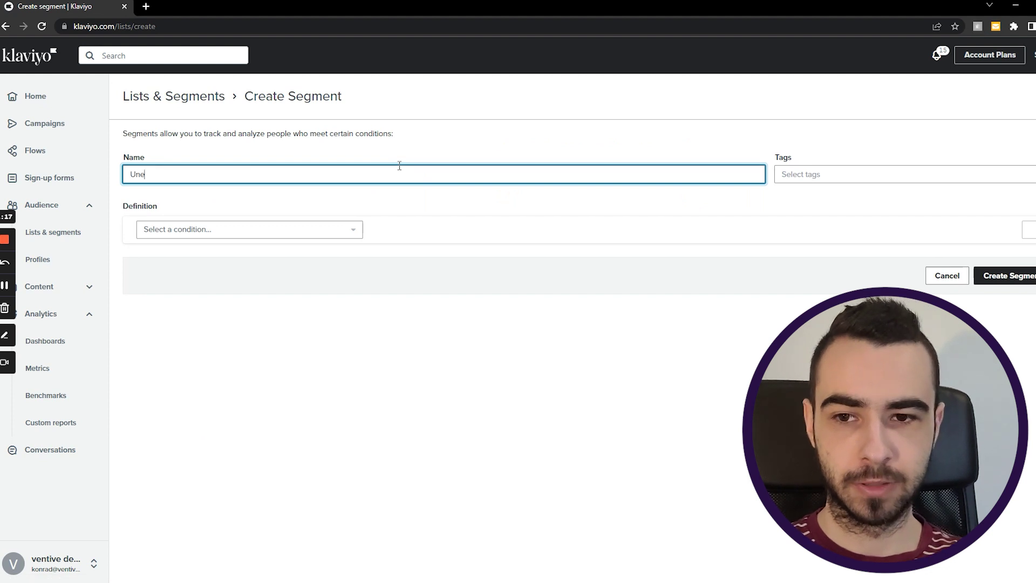
click(214, 230)
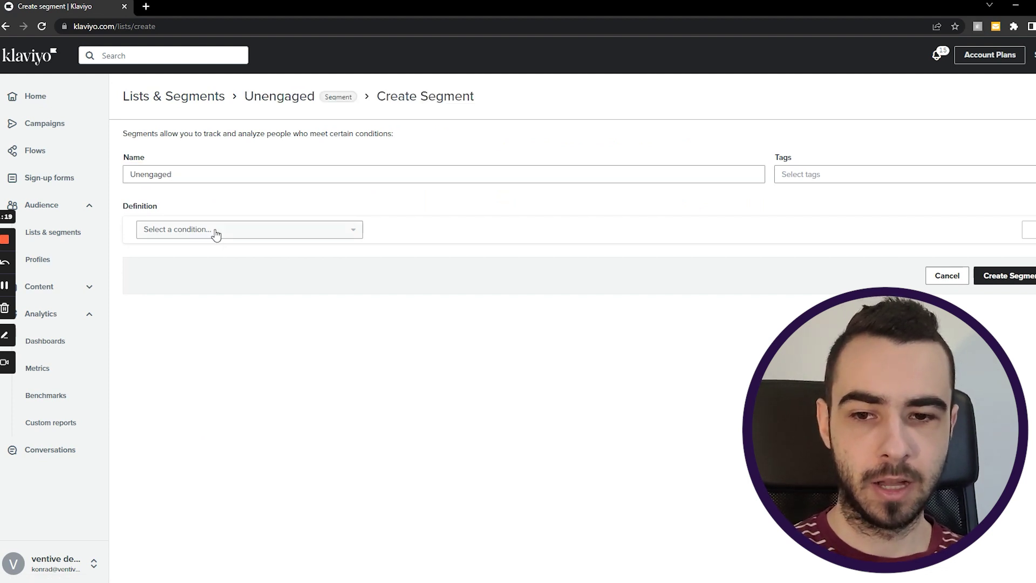
click(258, 348)
Step: Add an AND condition: Opened Email zero times in the last 90 days
click(152, 291)
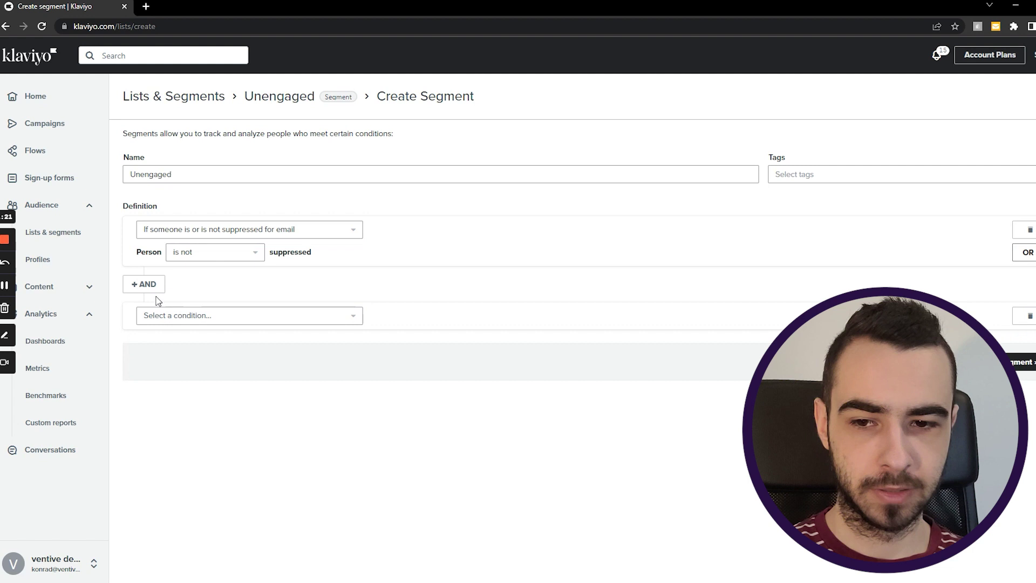
click(173, 315)
click(180, 335)
click(216, 339)
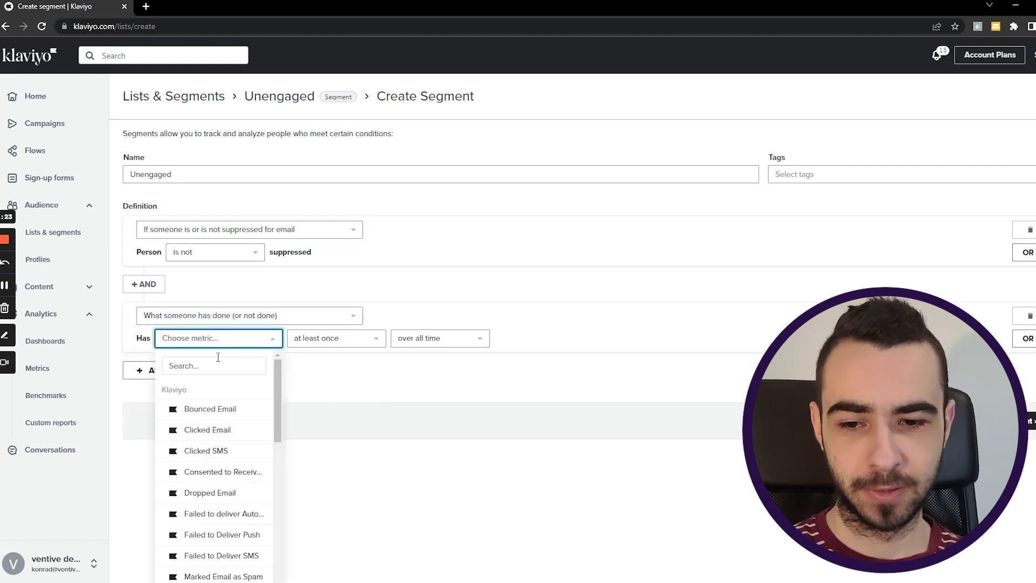
click(218, 358)
text(op)
click(204, 428)
click(319, 340)
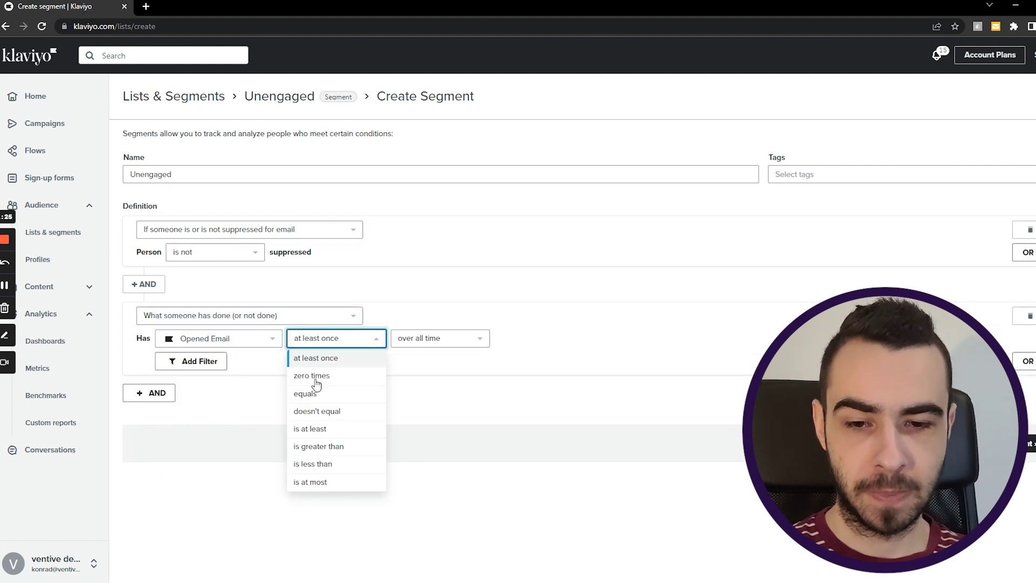
click(316, 377)
click(421, 340)
click(430, 372)
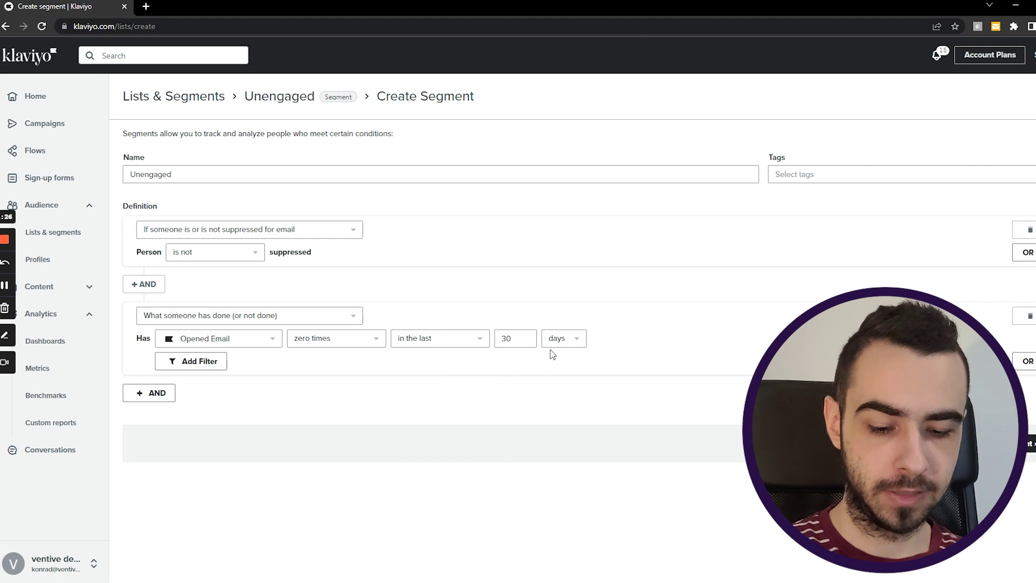
click(507, 340)
click(415, 302)
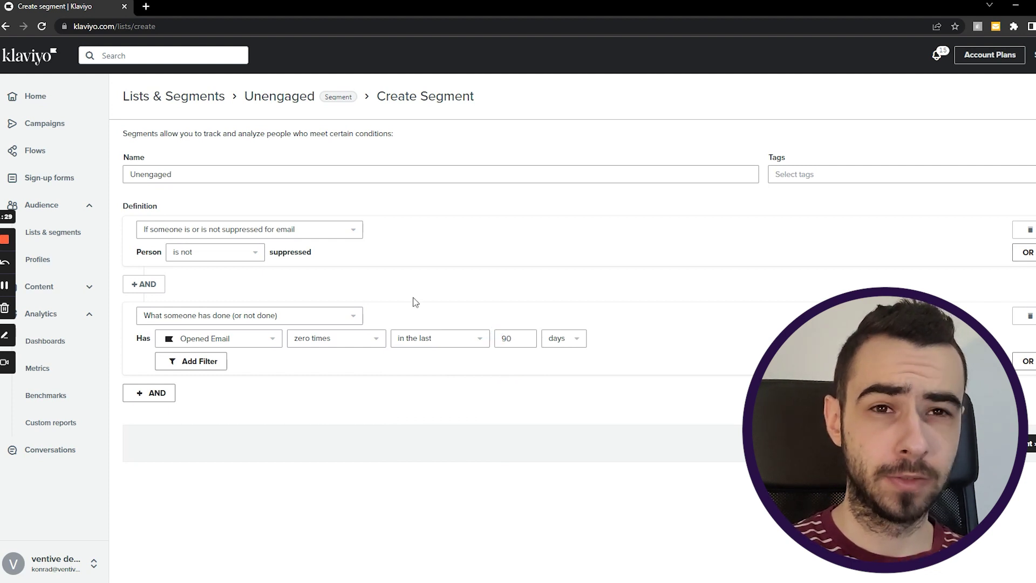
Step: Filter the Opened Email condition by Apple Privacy Open equals False
click(186, 361)
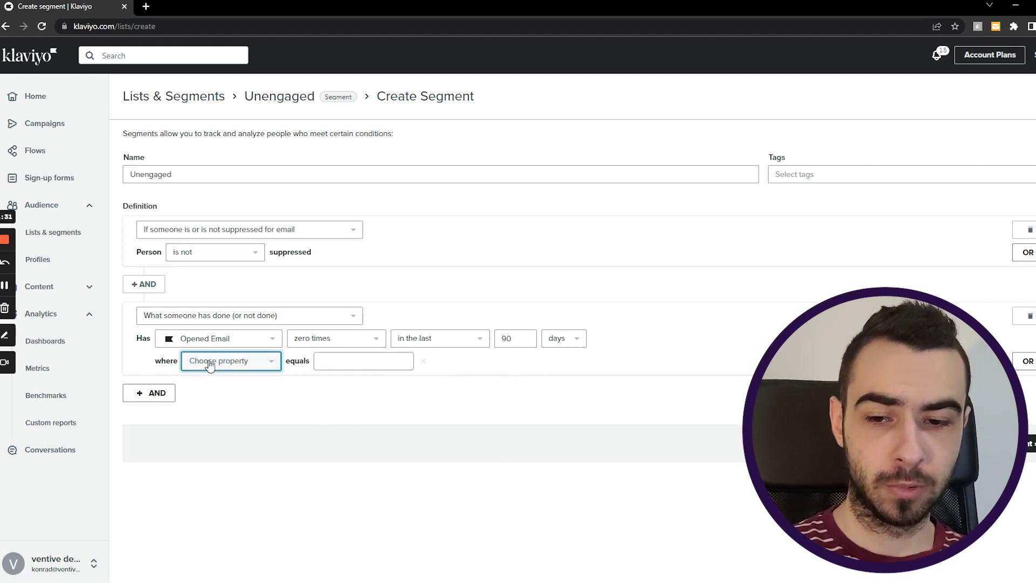
click(210, 361)
click(220, 387)
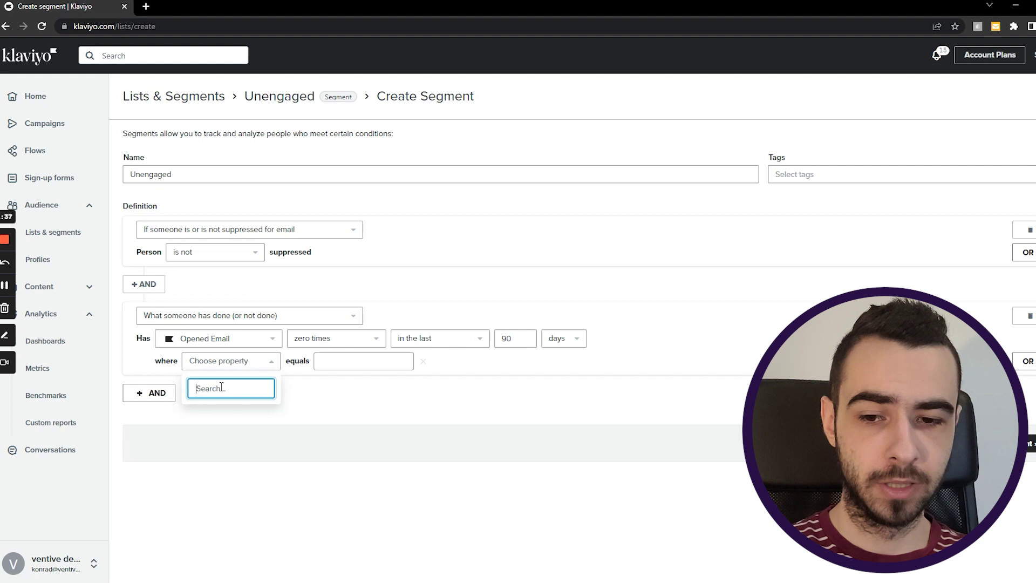
text(Apple Privacy Open)
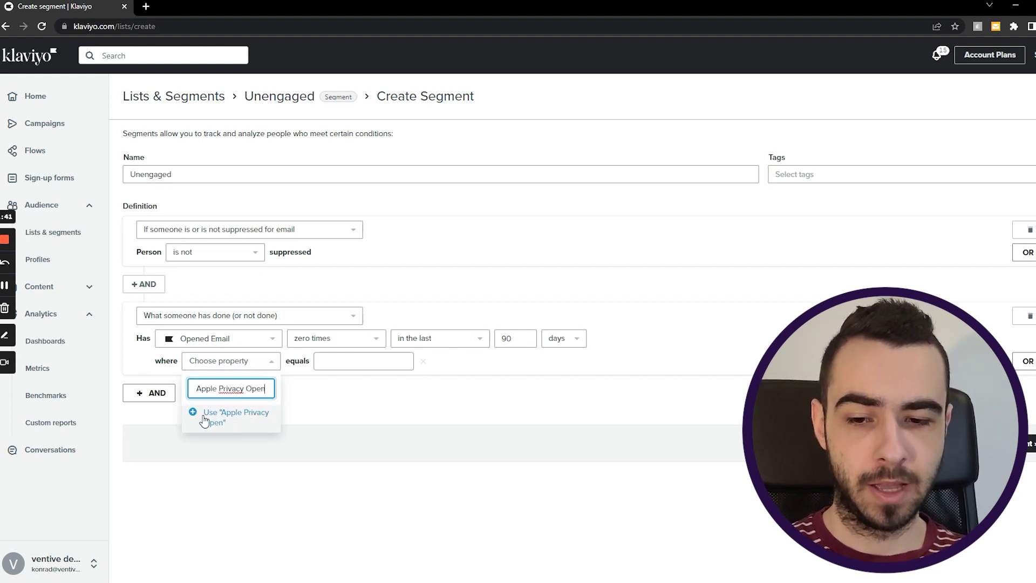
click(235, 417)
click(355, 360)
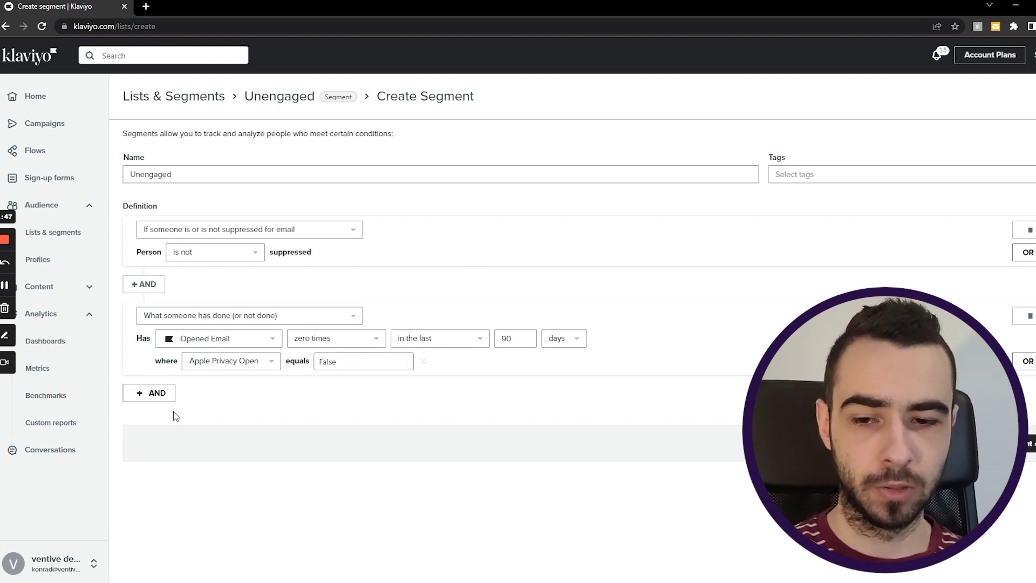
Step: Add an AND condition: Clicked Email zero times in the last 90 days
click(162, 396)
click(173, 425)
click(185, 441)
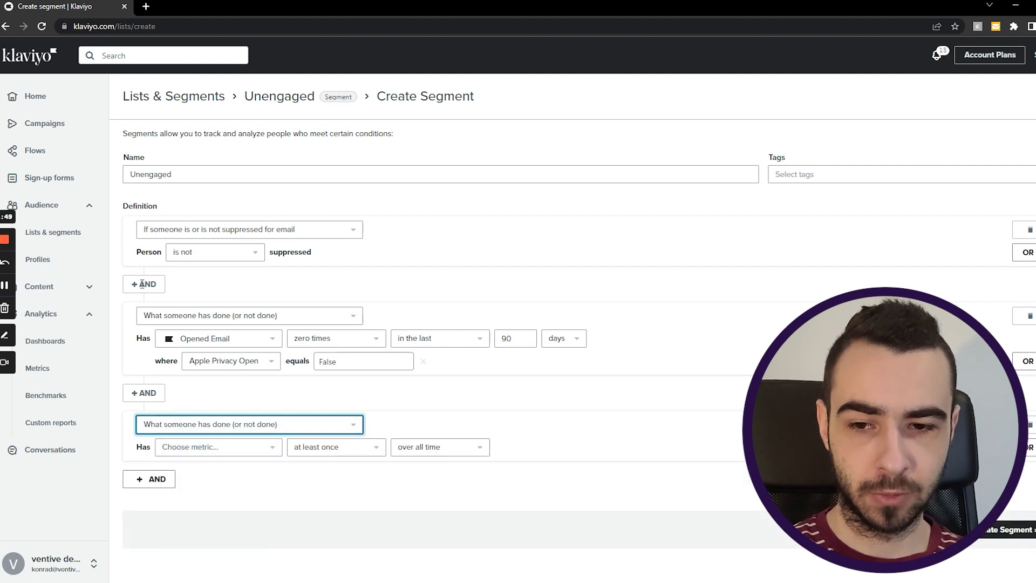
scroll(149, 248, down, 2)
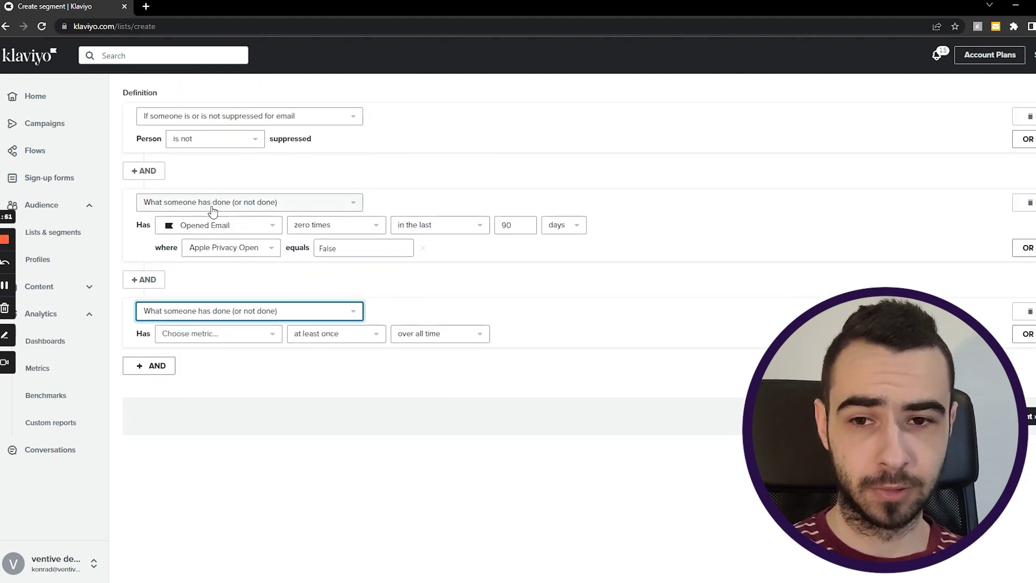
scroll(147, 244, up, 1)
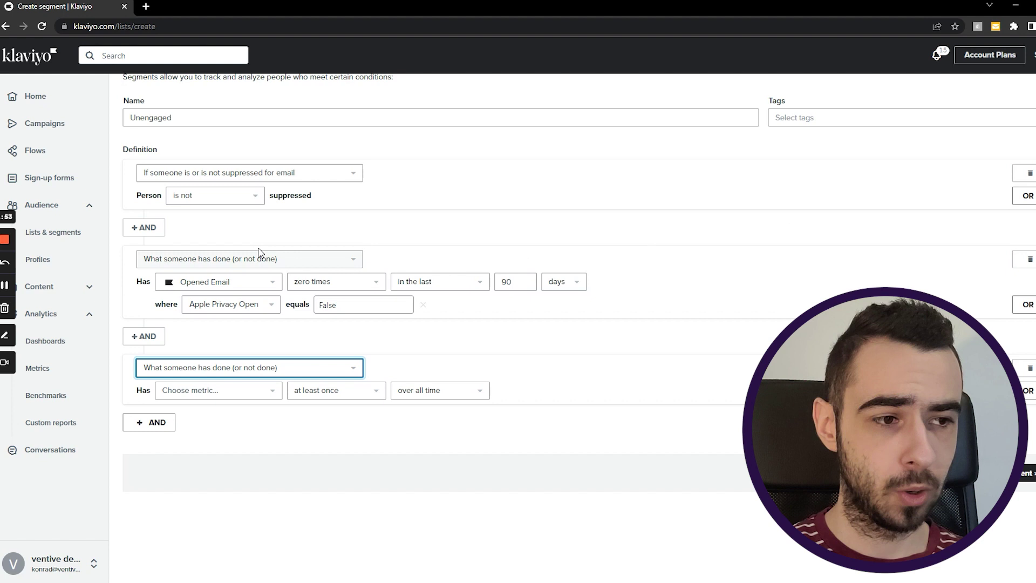
click(184, 370)
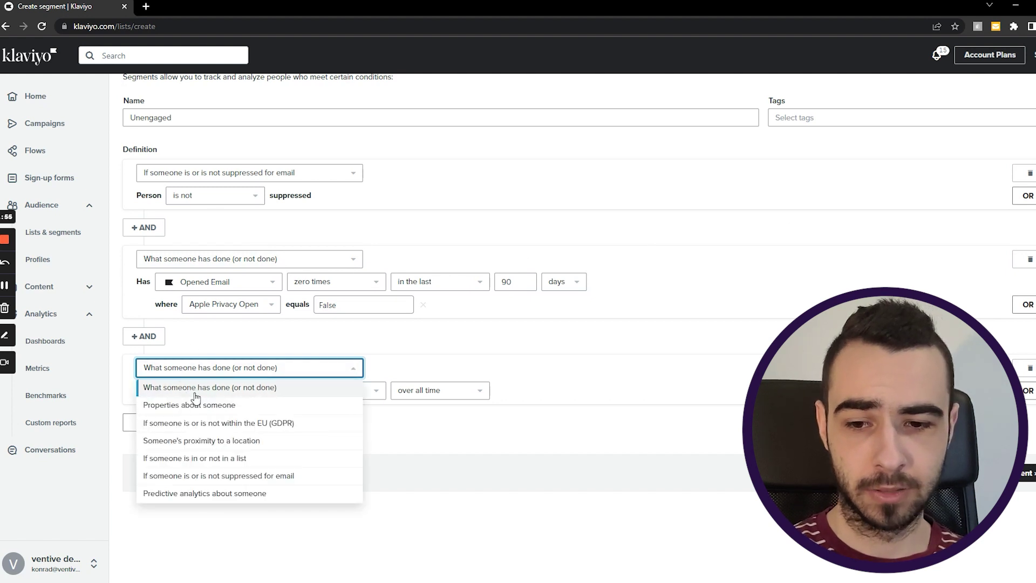
click(199, 387)
click(204, 389)
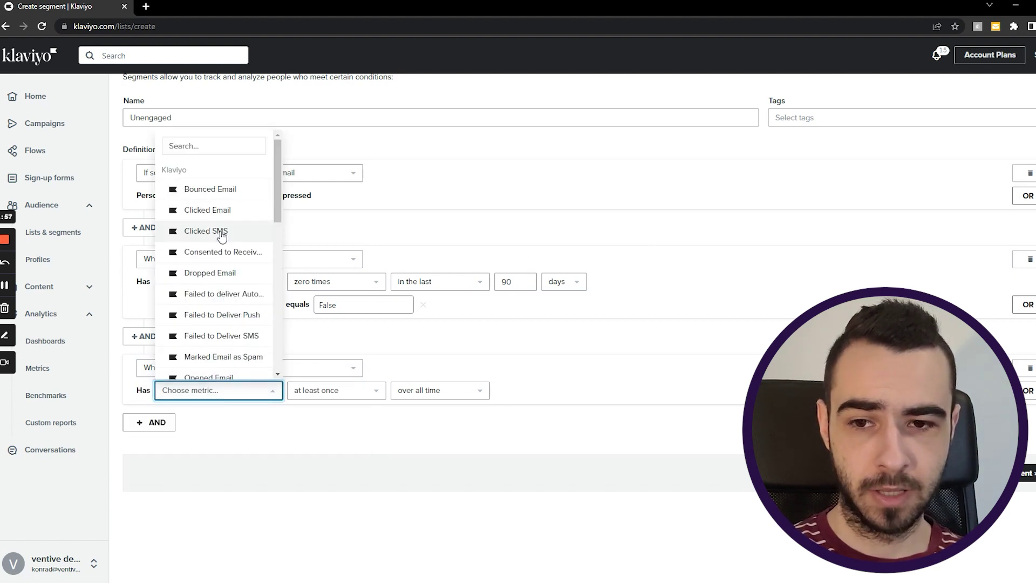
click(220, 211)
click(324, 391)
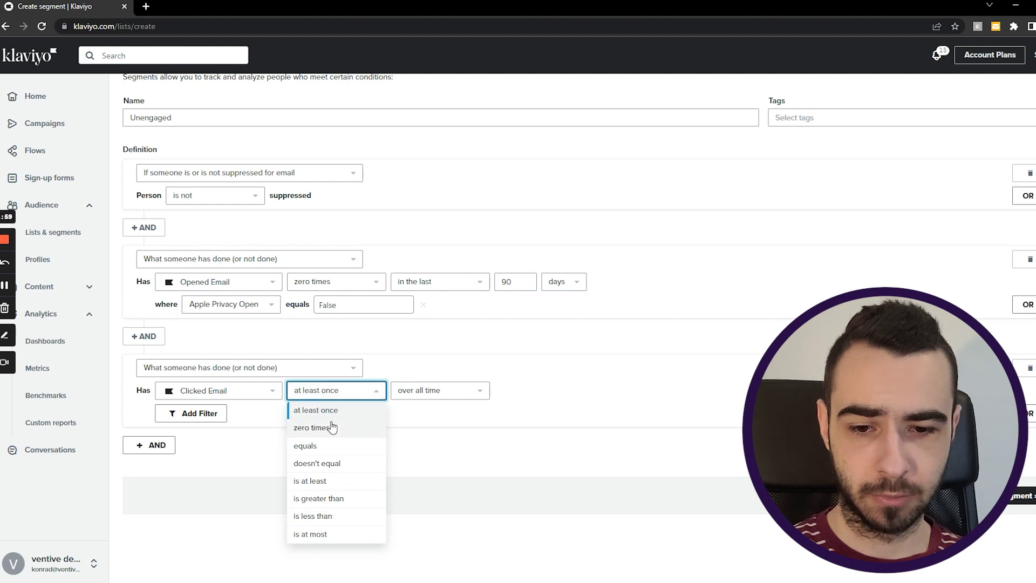
click(313, 428)
click(426, 390)
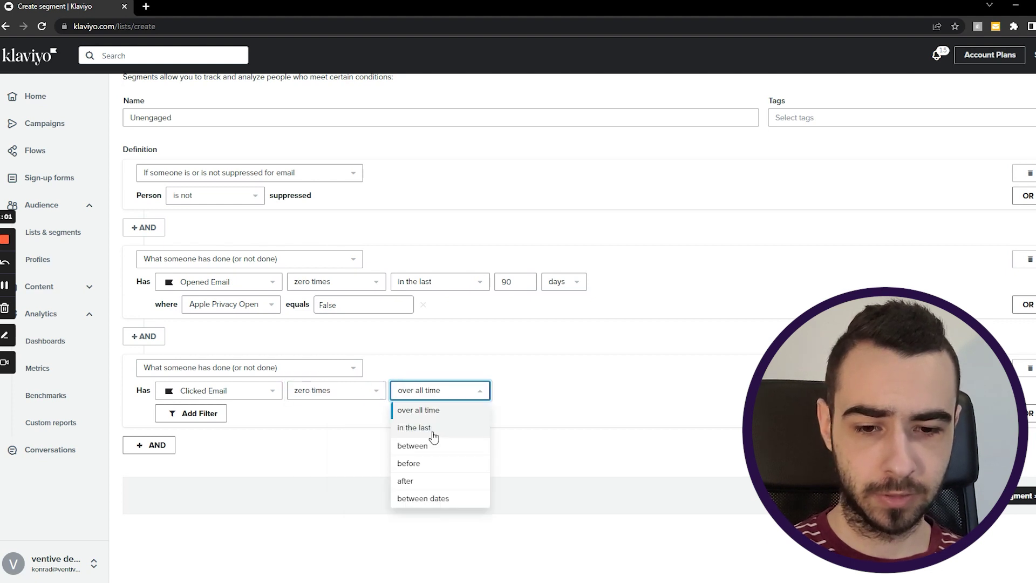
click(427, 427)
double_click(507, 390)
text(90)
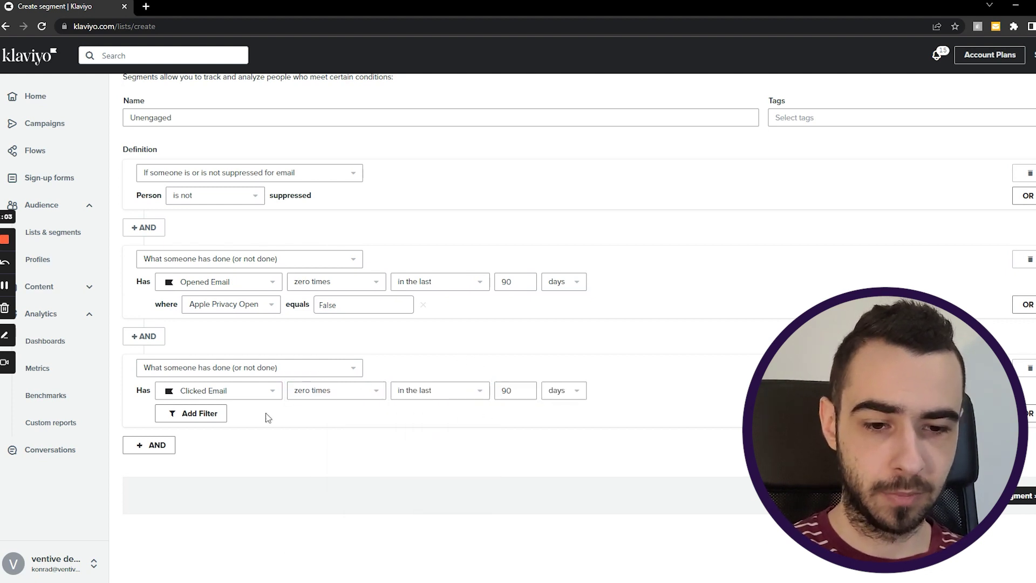
Step: Add an AND condition: Received Email at least 10 times
click(156, 445)
scroll(198, 378, down, 2)
click(197, 365)
click(205, 382)
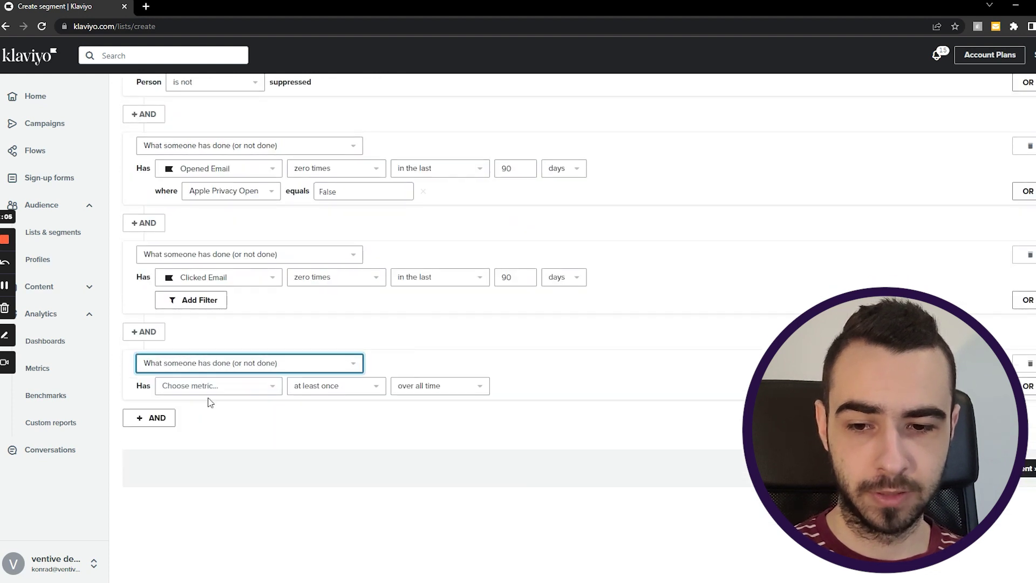
click(208, 385)
click(198, 143)
text(rece)
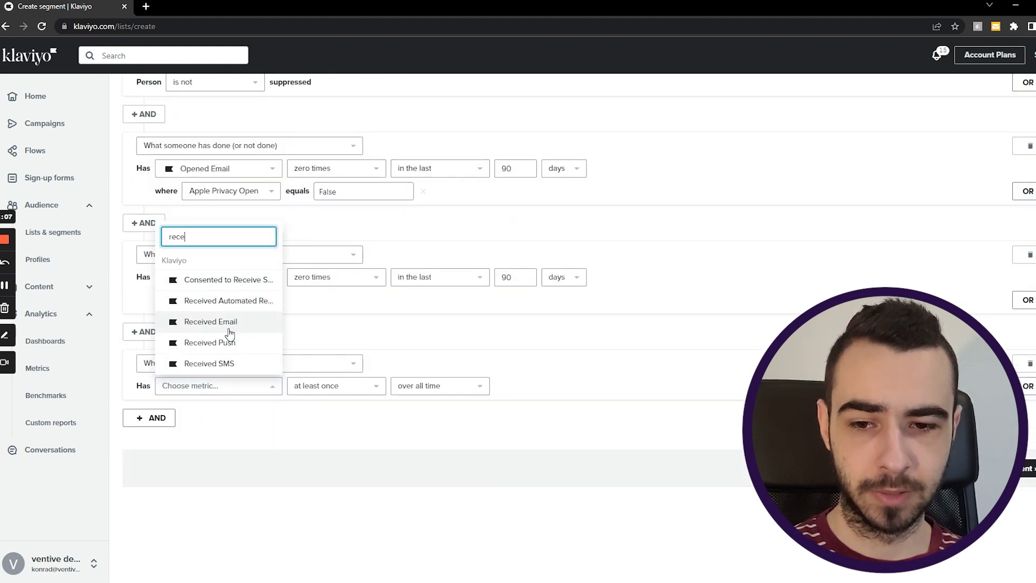
click(226, 321)
click(319, 385)
click(310, 476)
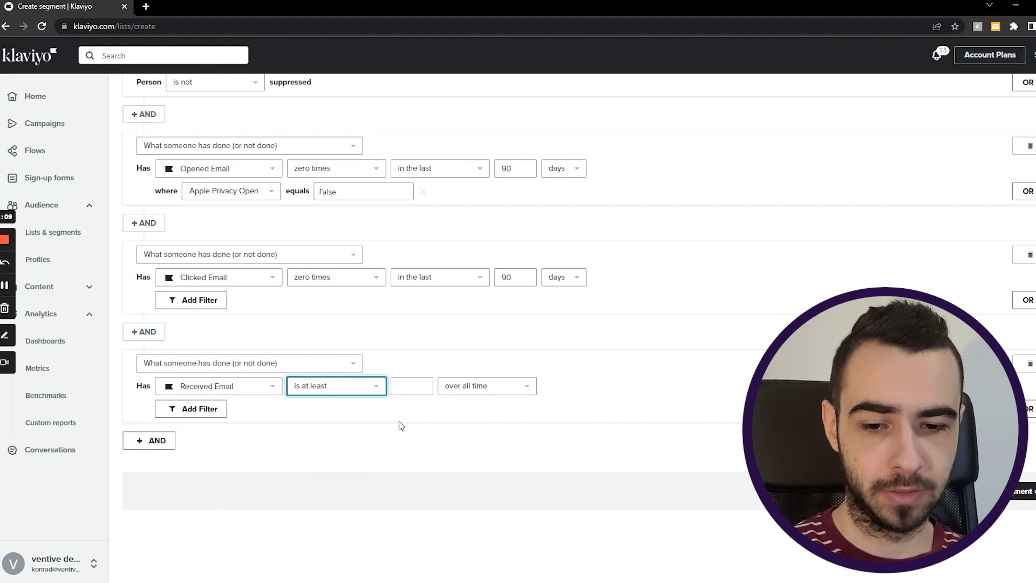
click(409, 387)
text(10)
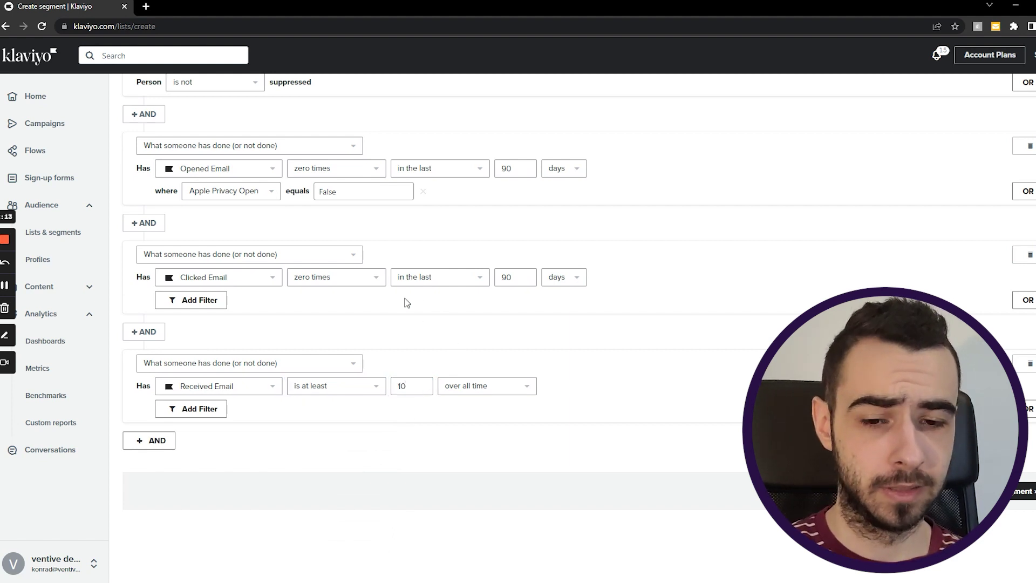
Step: Add an AND condition: Active on Site zero times in the last 45 days
click(172, 442)
click(209, 474)
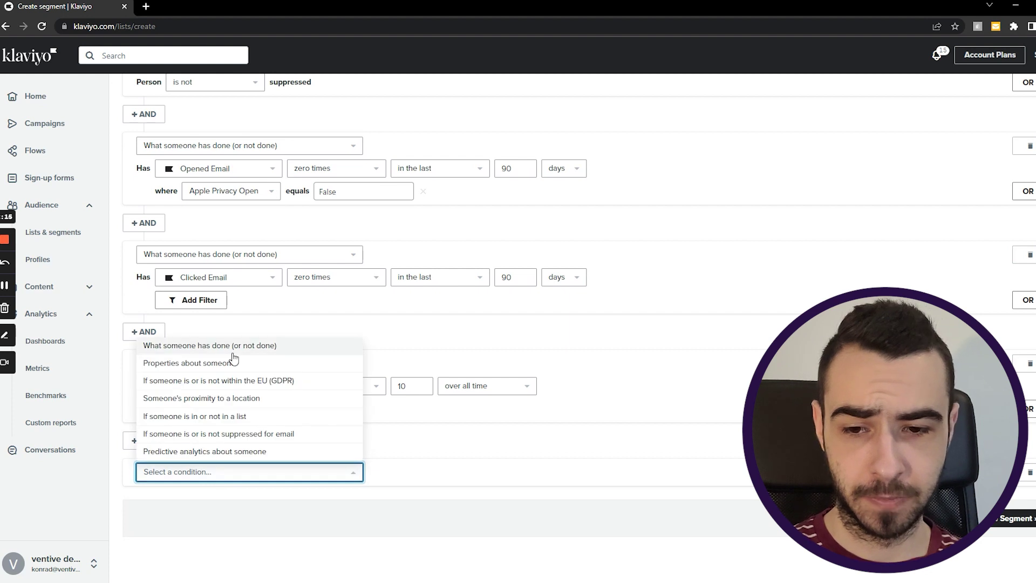
click(216, 345)
scroll(218, 382, down, 2)
click(219, 382)
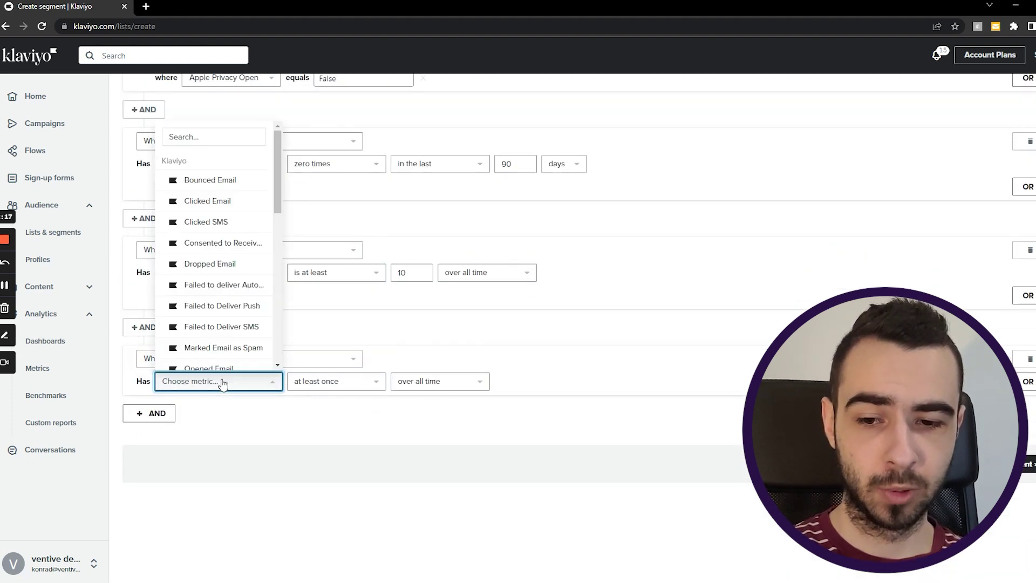
click(210, 141)
text(ac)
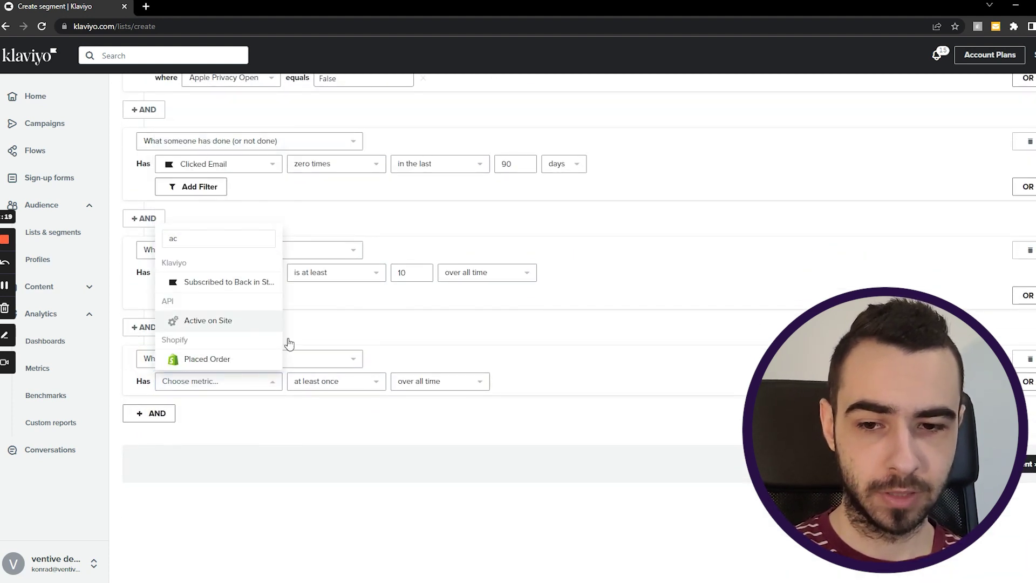
click(237, 320)
click(364, 387)
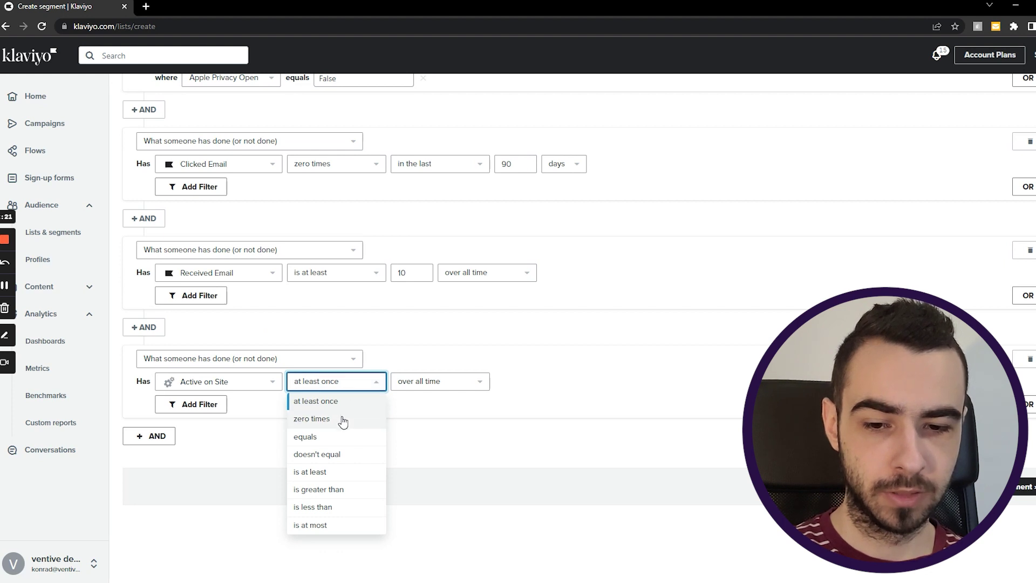
click(342, 420)
click(442, 383)
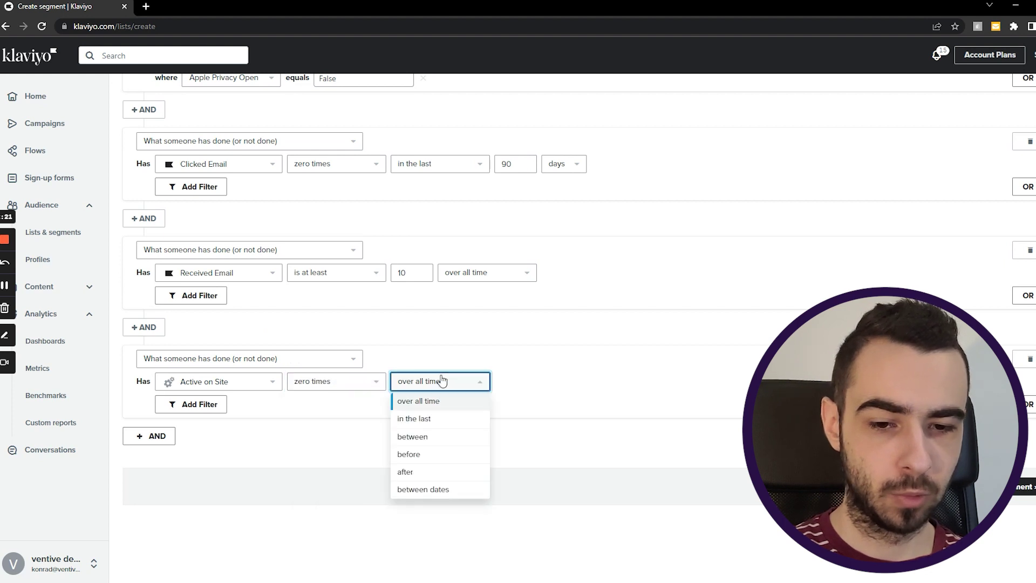
click(443, 419)
double_click(507, 381)
text(45)
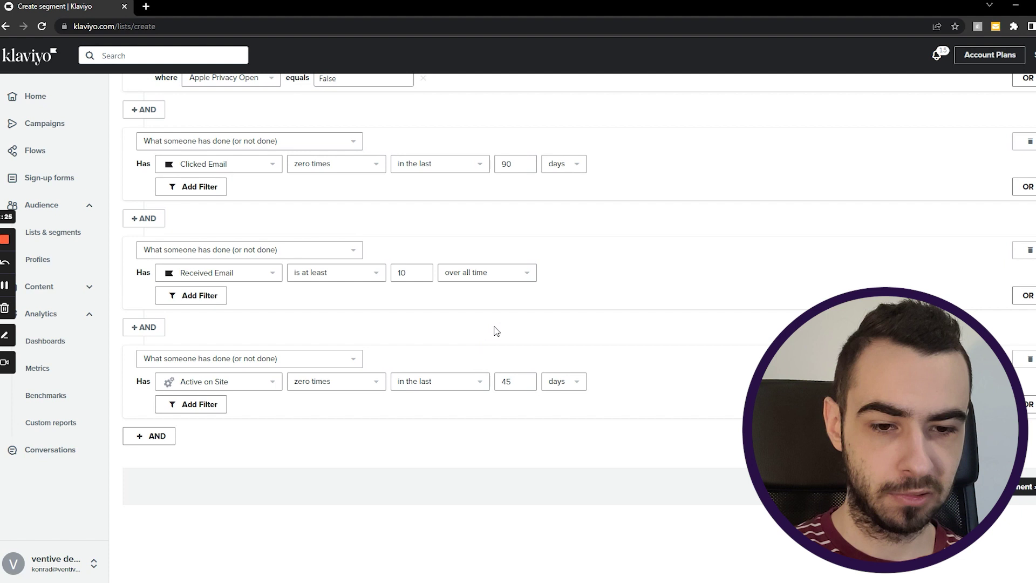
Step: Add an AND condition: Placed Order zero times within a recent-days window
click(157, 437)
click(183, 466)
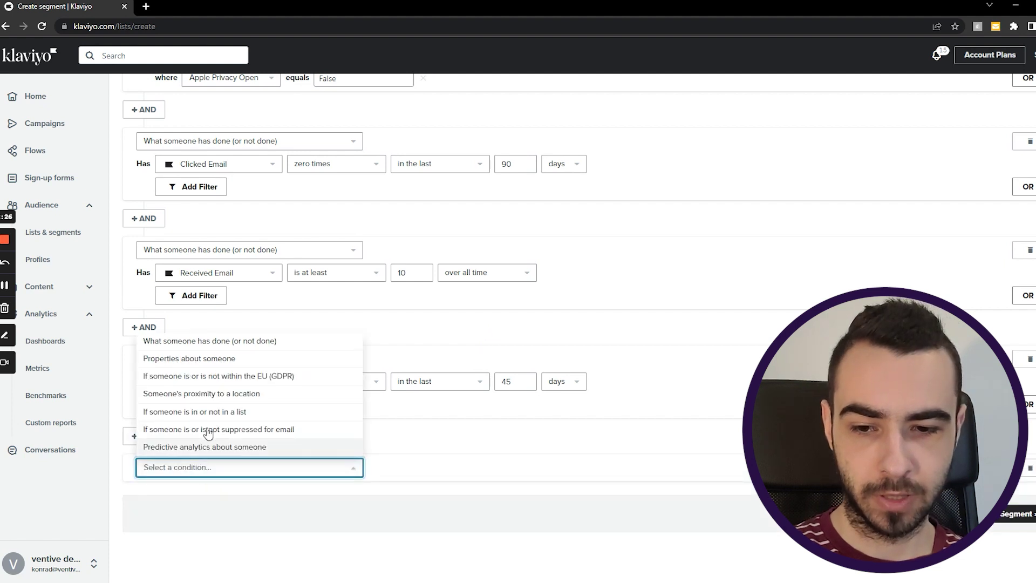
click(215, 341)
click(218, 490)
click(218, 242)
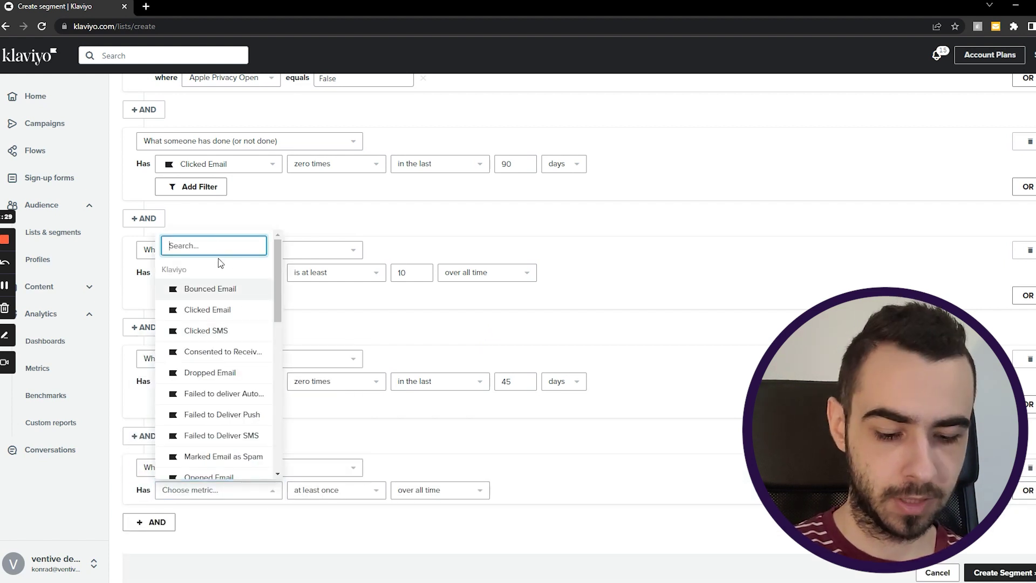
text(pl)
click(205, 467)
click(331, 499)
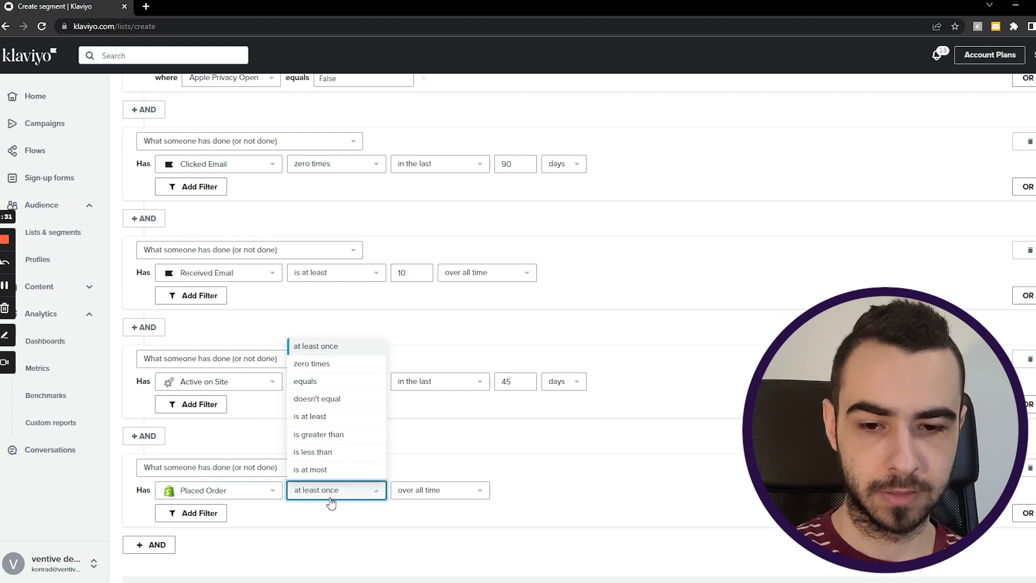
click(326, 364)
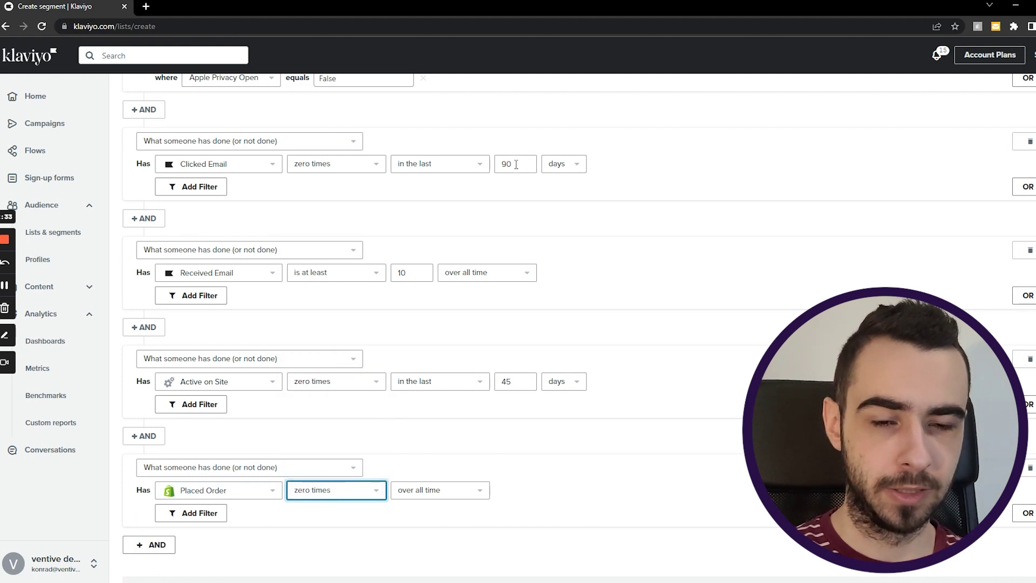
click(429, 482)
click(423, 400)
click(509, 490)
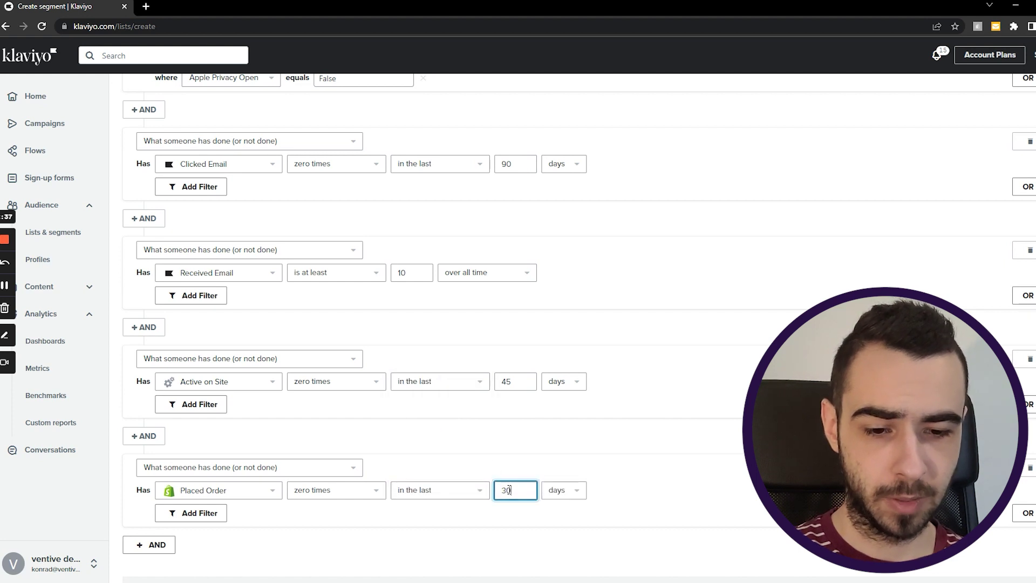
click(717, 326)
scroll(716, 326, up, 2)
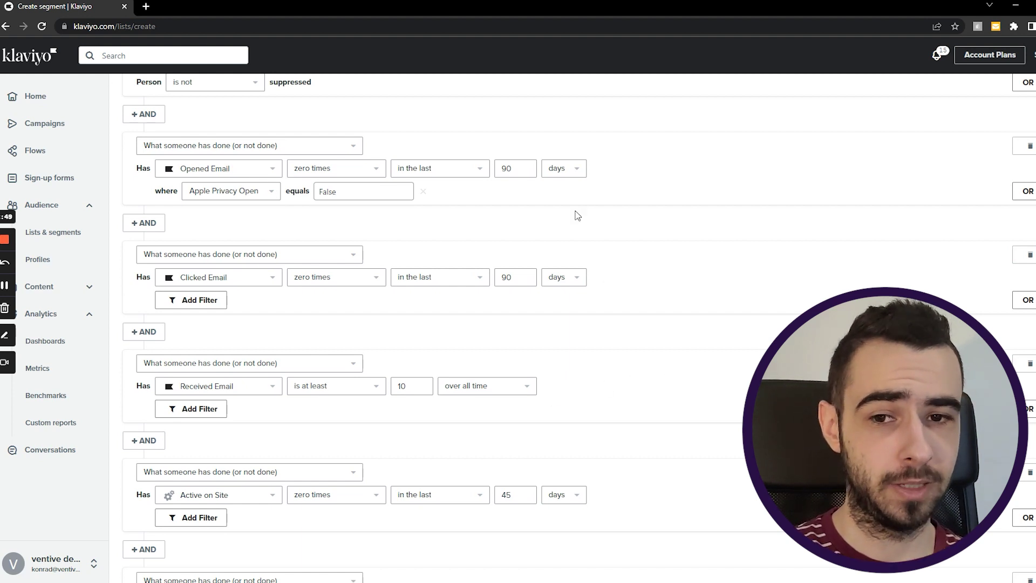
Step: Review the segment conditions down to the bottom and create the Unengaged segment
scroll(659, 232, down, 2)
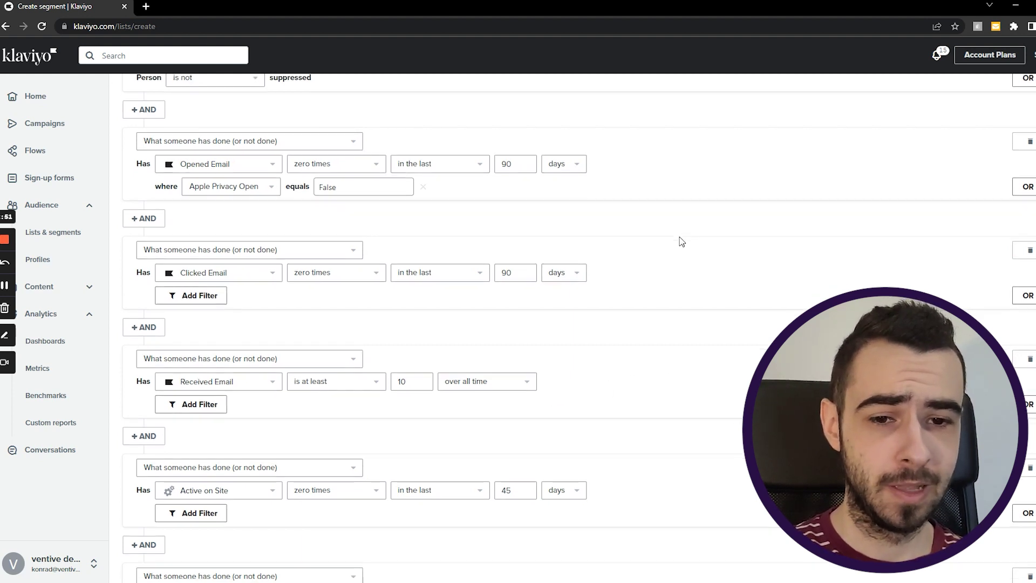
scroll(769, 334, down, 2)
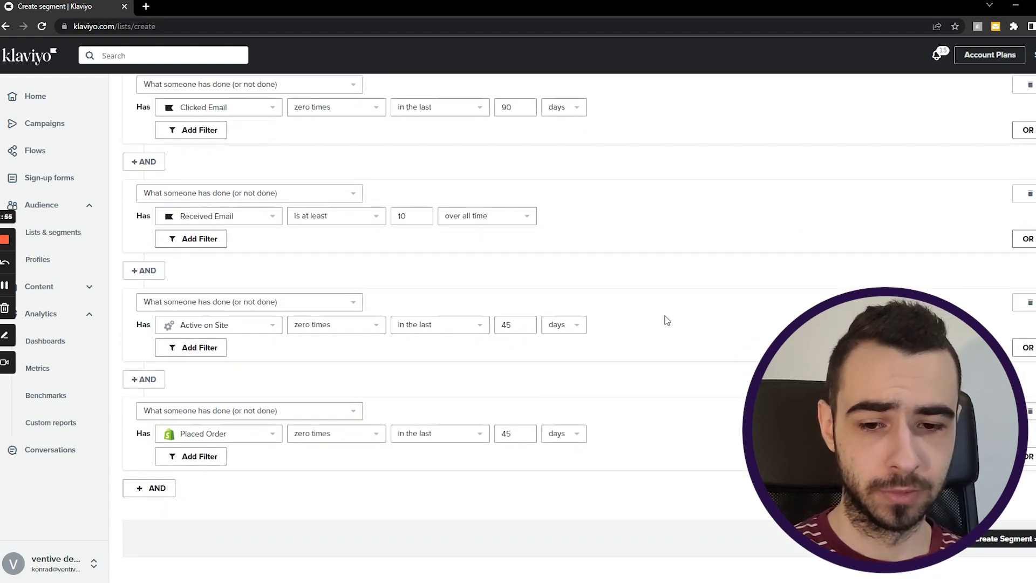
scroll(646, 309, up, 3)
scroll(633, 309, up, 2)
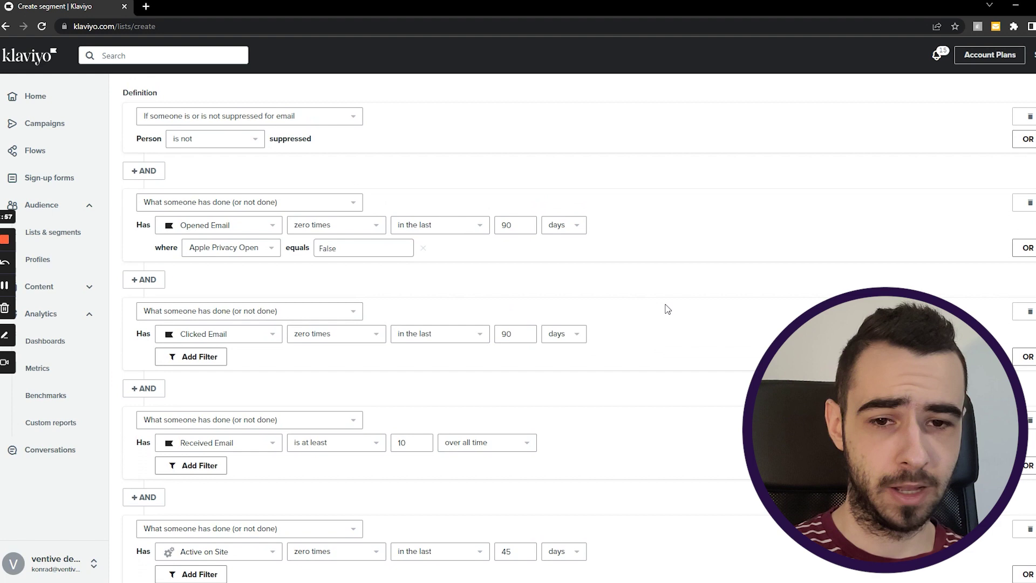
scroll(680, 324, down, 5)
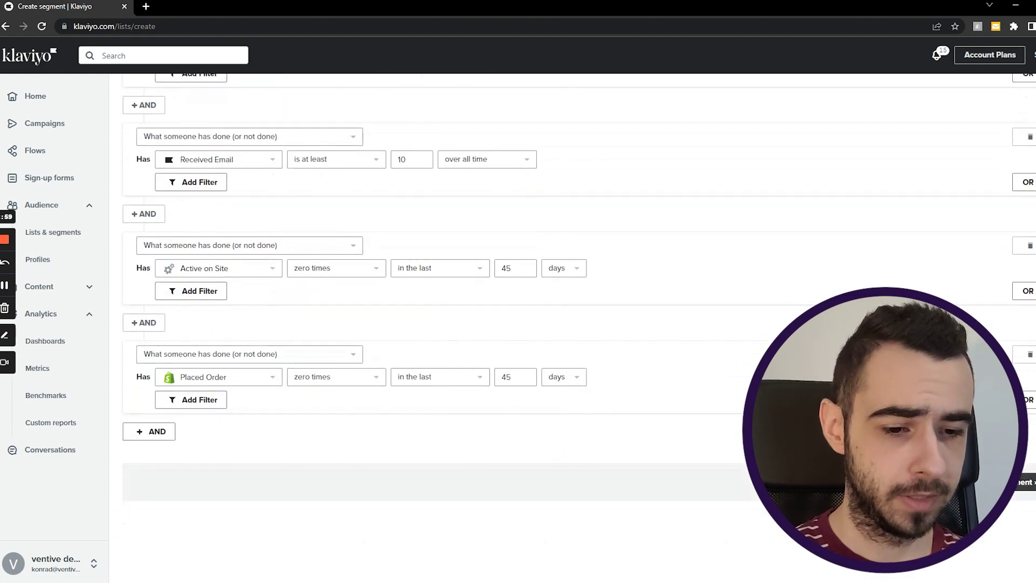
click(1021, 482)
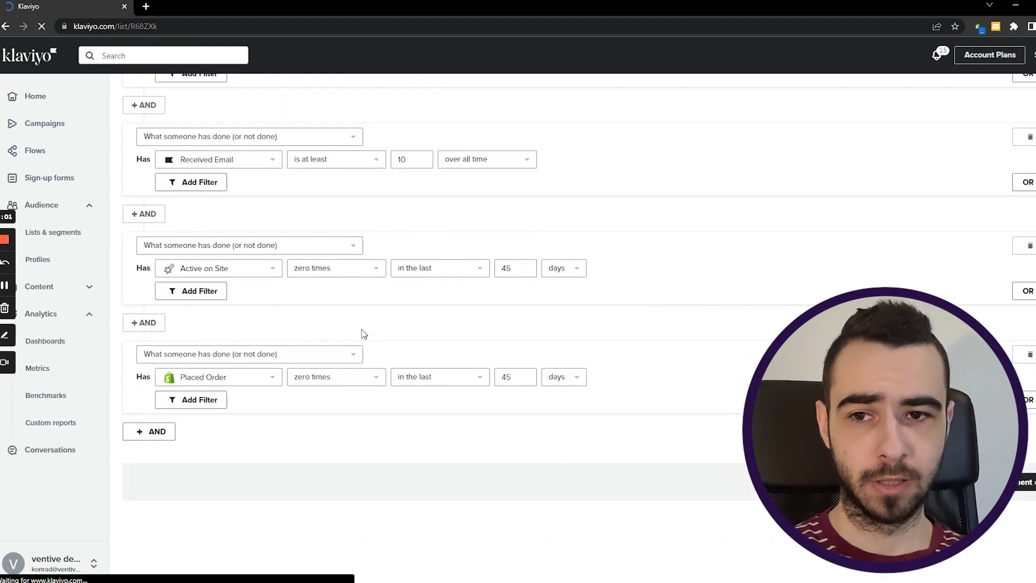
Step: Back on Lists & Segments, expand then collapse the Unengaged, Bounced and Marked as spam definitions
click(86, 232)
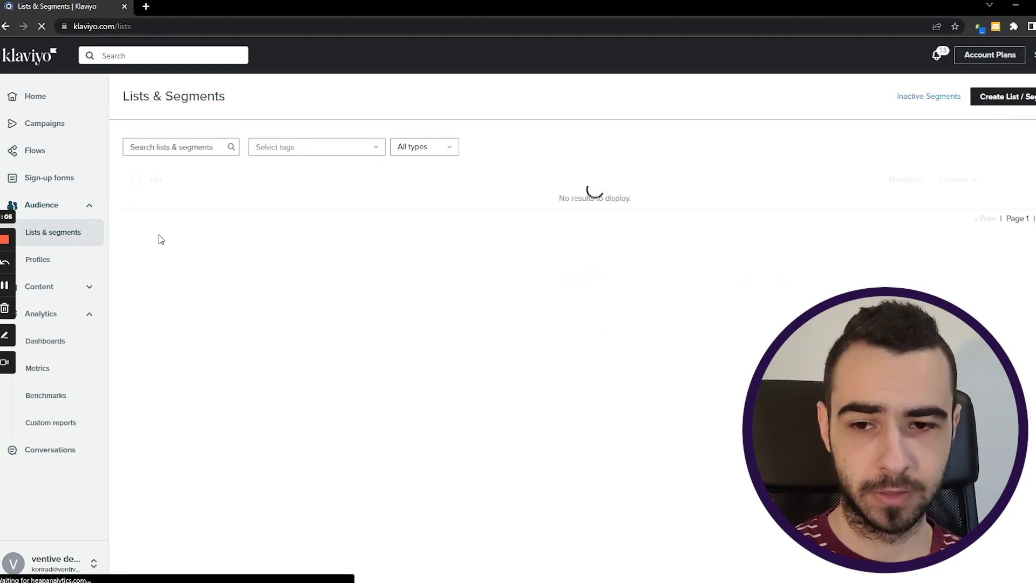
click(158, 230)
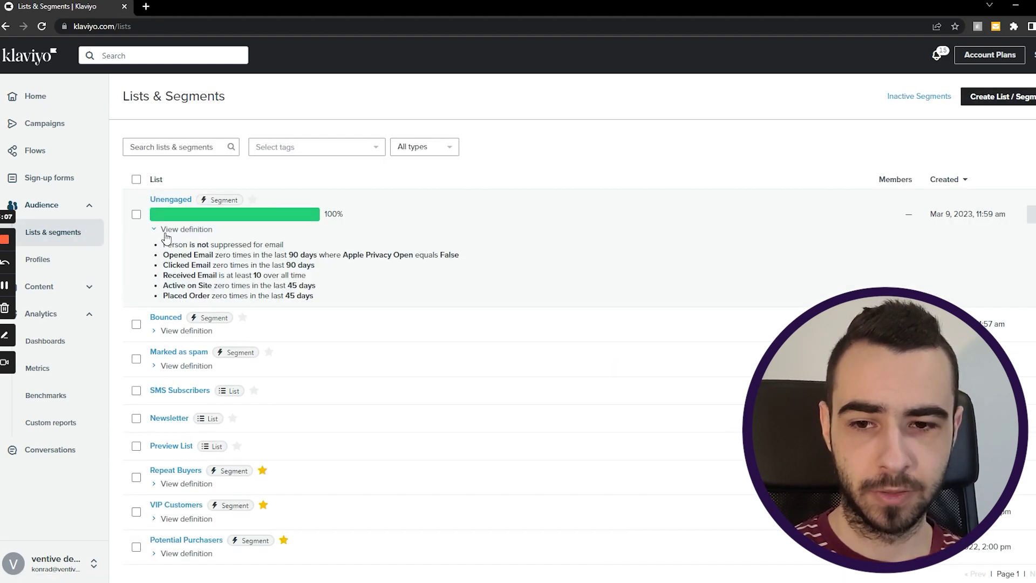
click(176, 331)
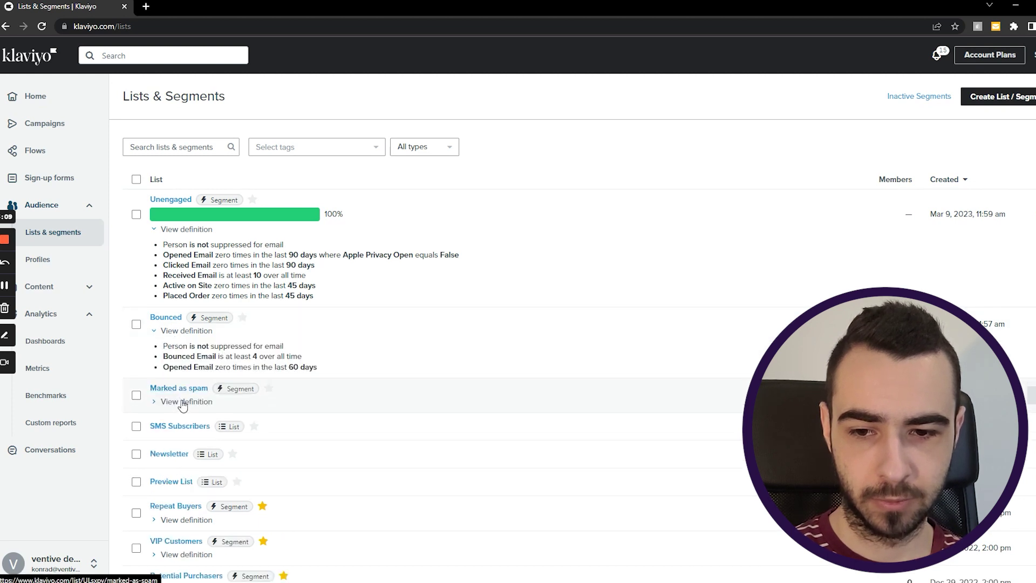
click(183, 403)
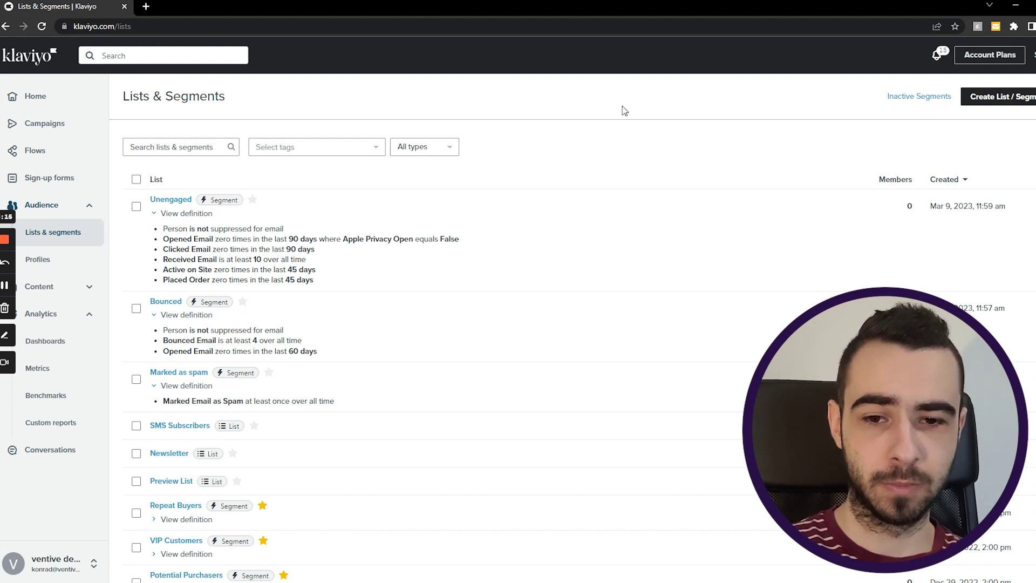
click(186, 213)
click(186, 247)
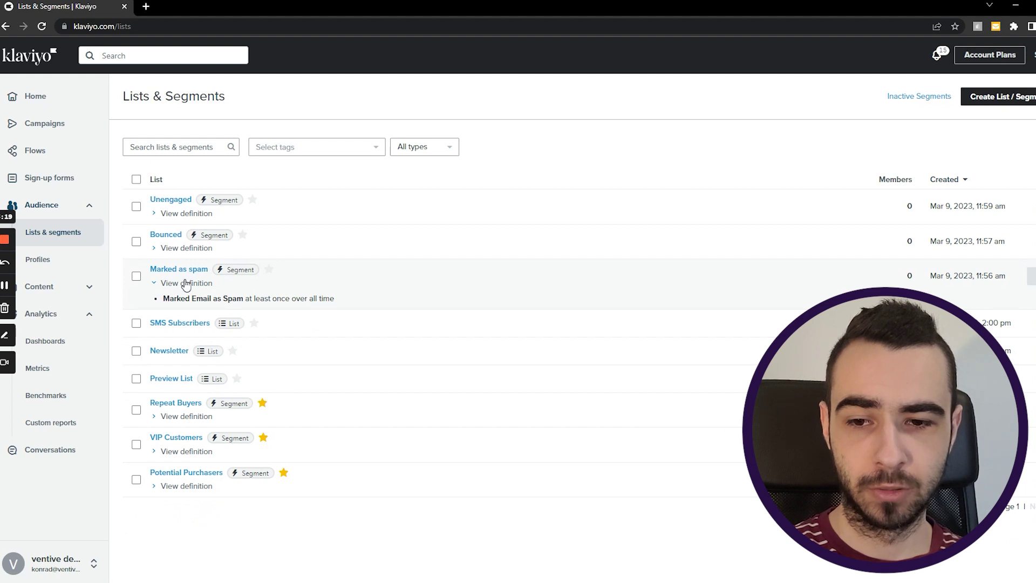
click(186, 281)
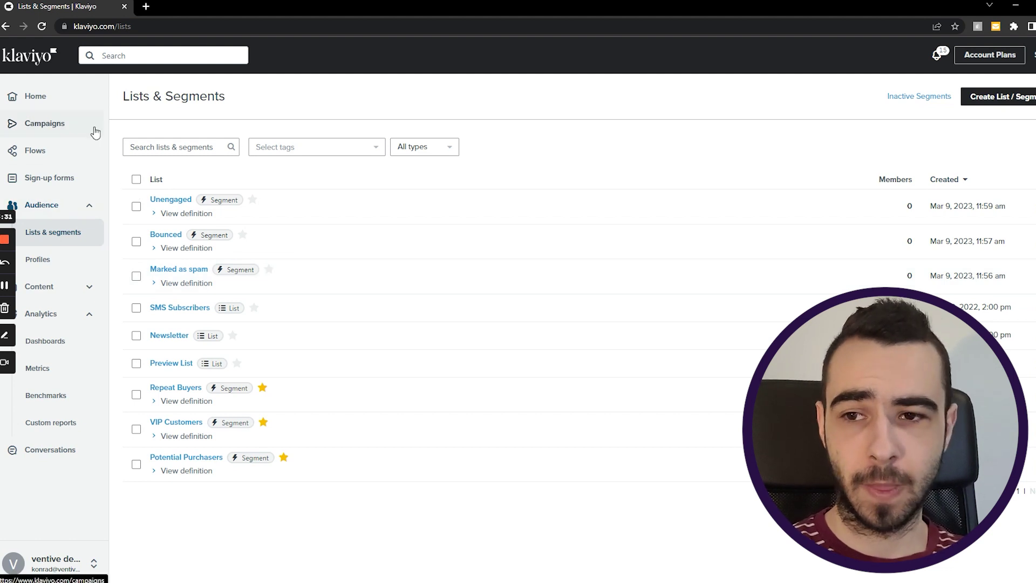
Step: Start a new flow from the standard Sunset Unengaged Subscribers template
click(87, 148)
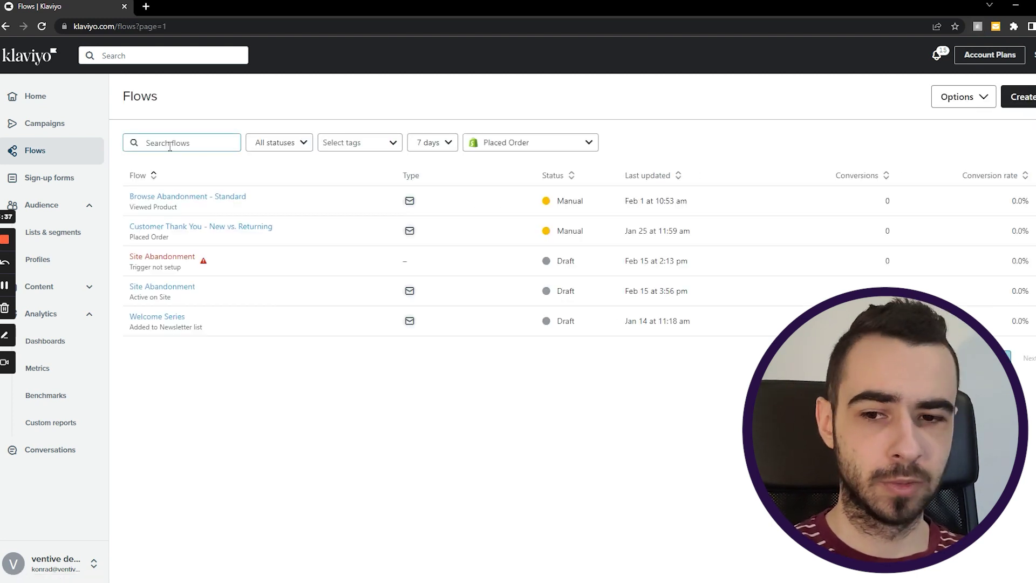
click(1019, 97)
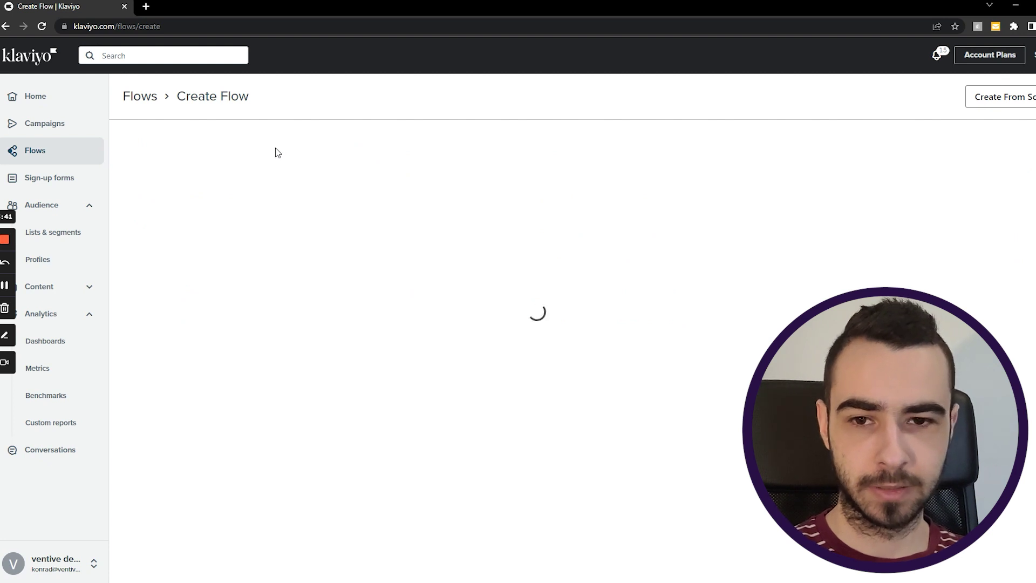
text(suns)
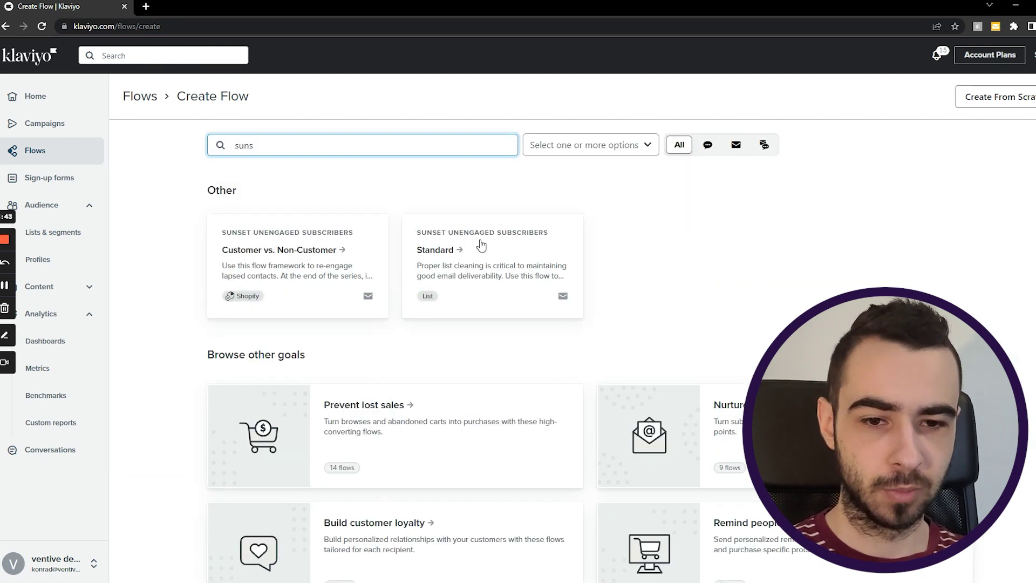
click(476, 254)
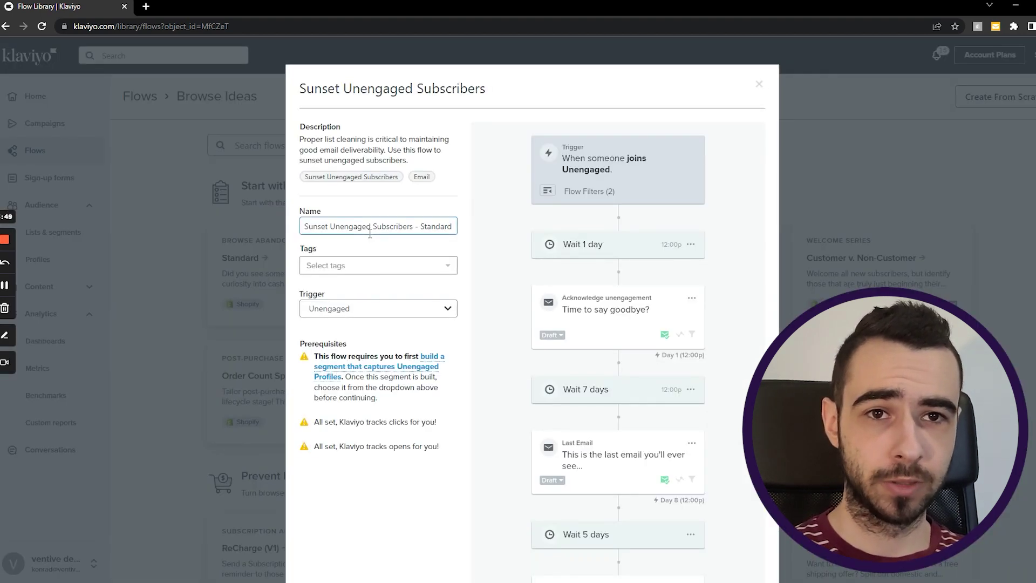
Step: Keep Unengaged as the trigger segment, shorten the name to Sunset Unengaged, and create the flow
scroll(369, 237, down, 1)
click(360, 254)
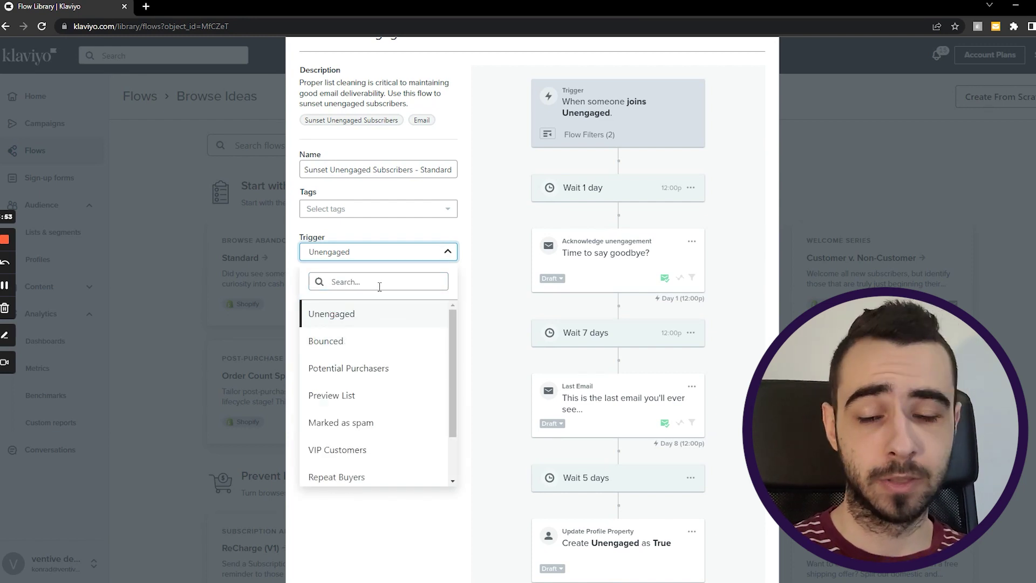
click(374, 245)
drag(372, 170, 568, 195)
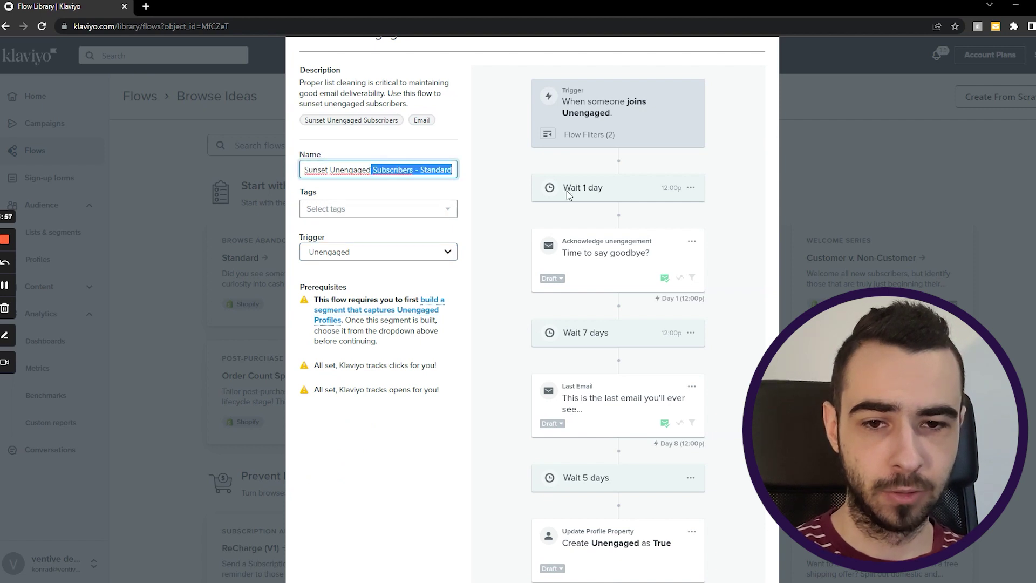
key(BackSpace)
click(527, 327)
scroll(526, 329, down, 2)
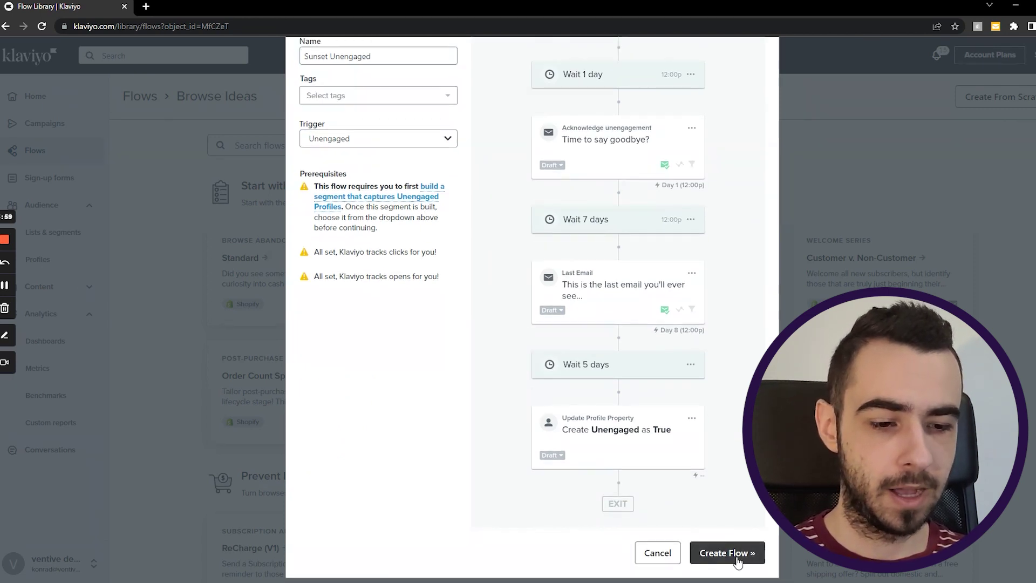
click(737, 561)
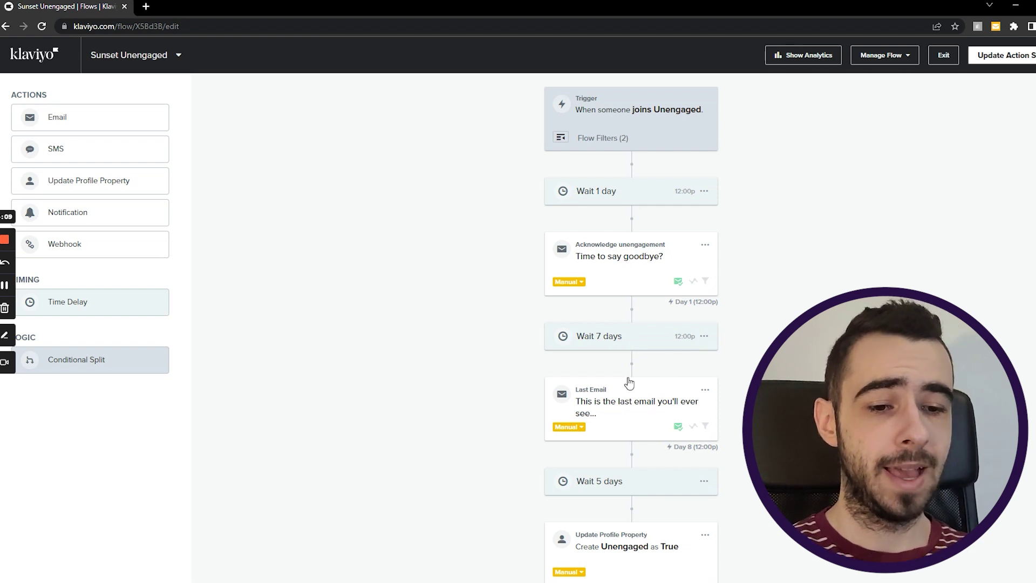
Step: Delete the Last Email step and the Wait 7 days delay from the flow
click(704, 390)
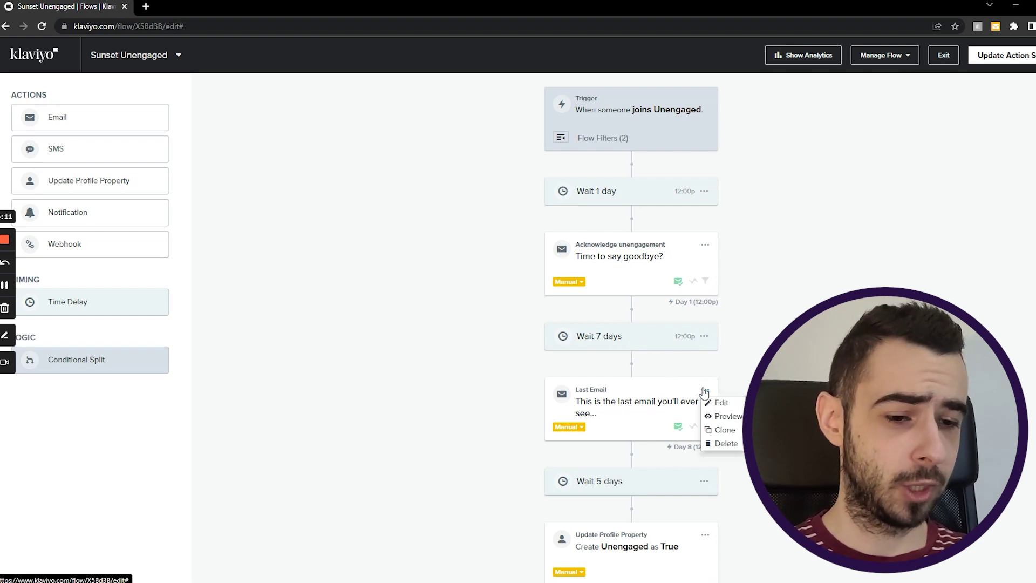
click(726, 443)
click(662, 210)
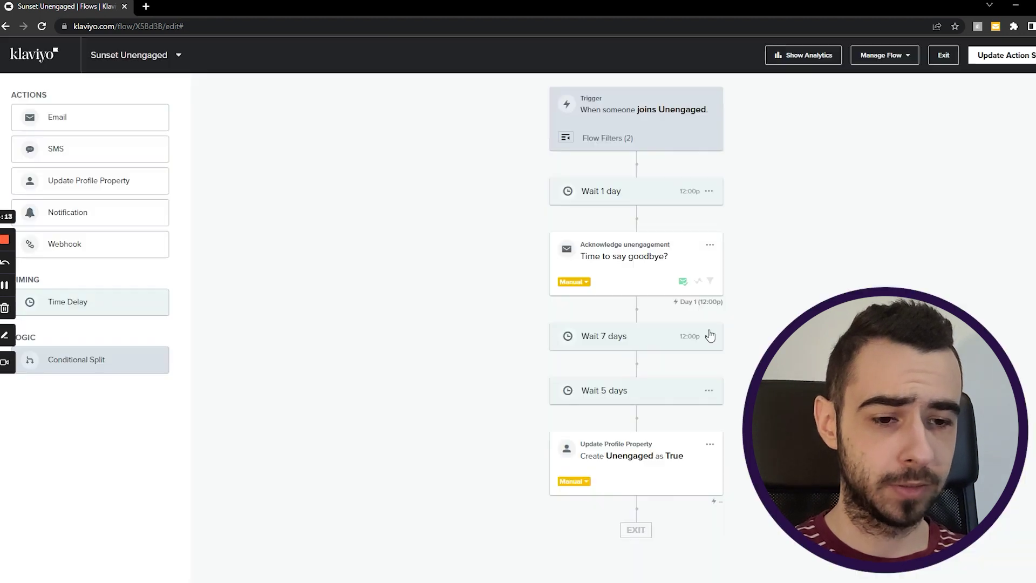
click(709, 336)
click(723, 361)
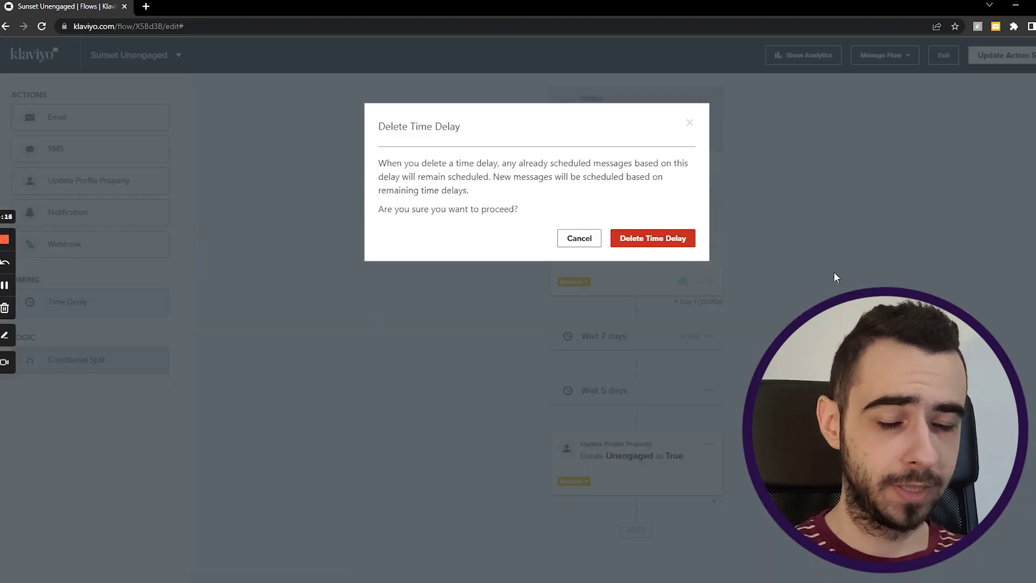
key(Return)
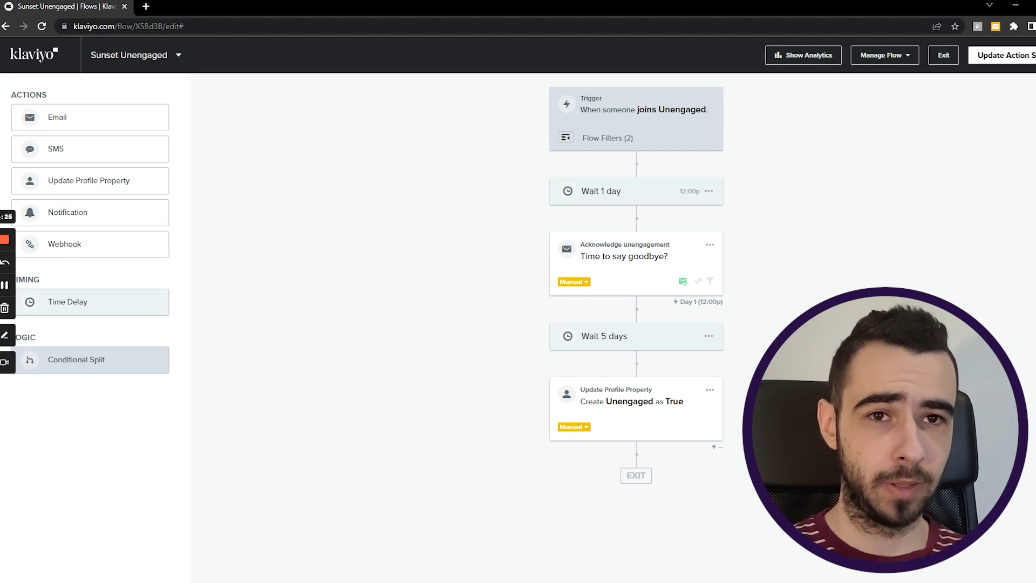
Step: Delete the opening Wait 1 day delay so the goodbye email sends on Day 0
click(662, 249)
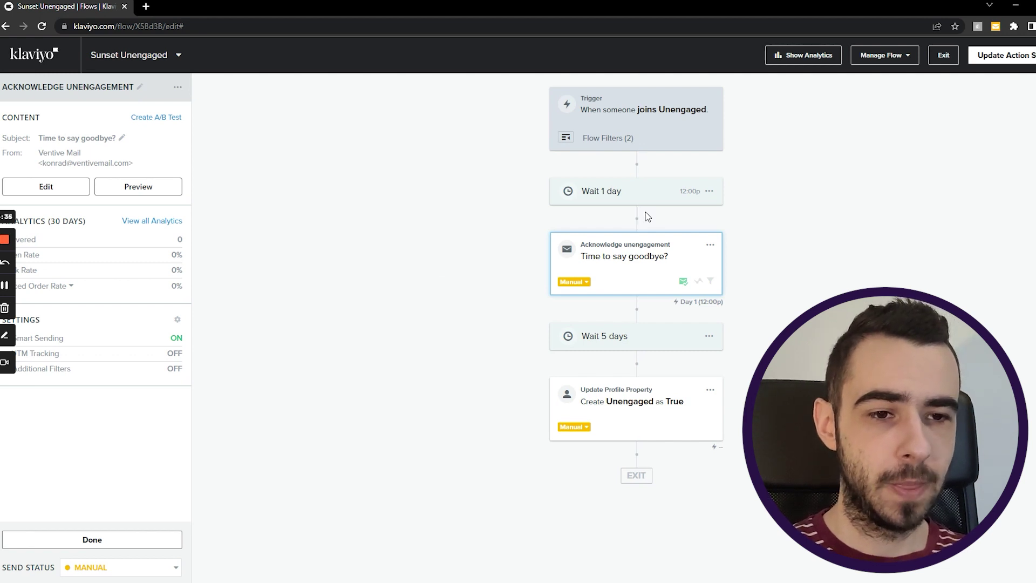
click(670, 199)
click(709, 191)
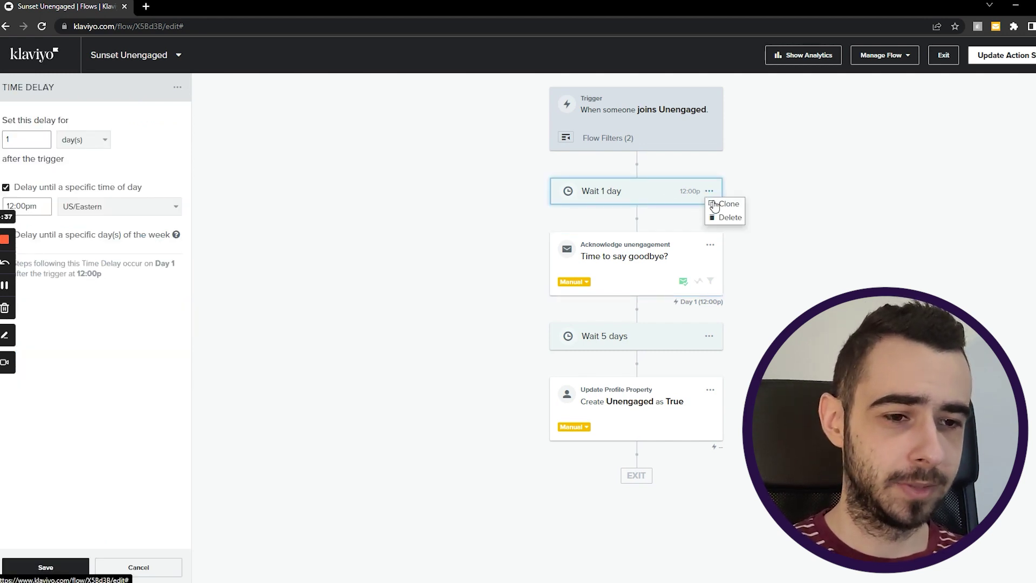
click(725, 217)
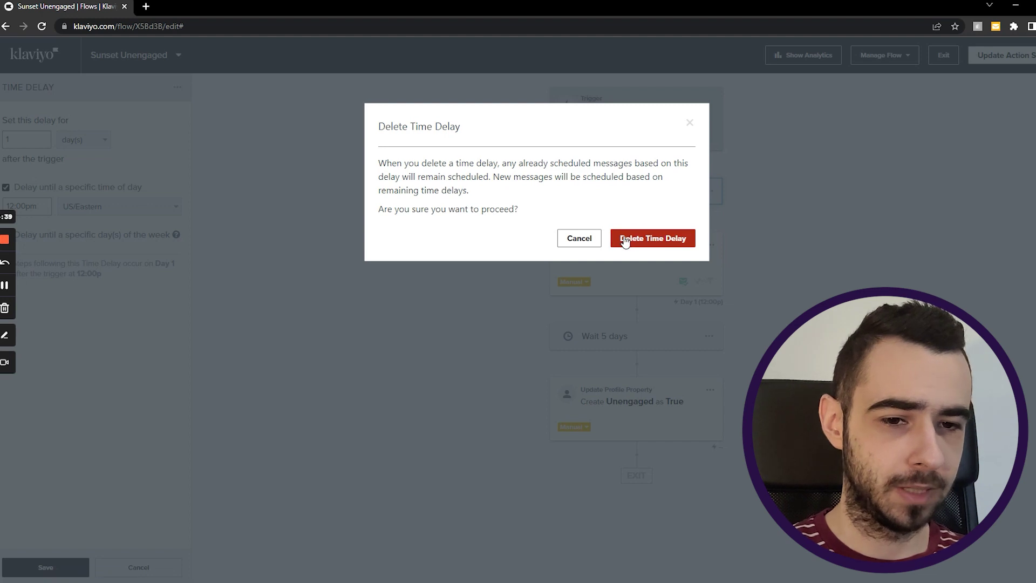
click(628, 237)
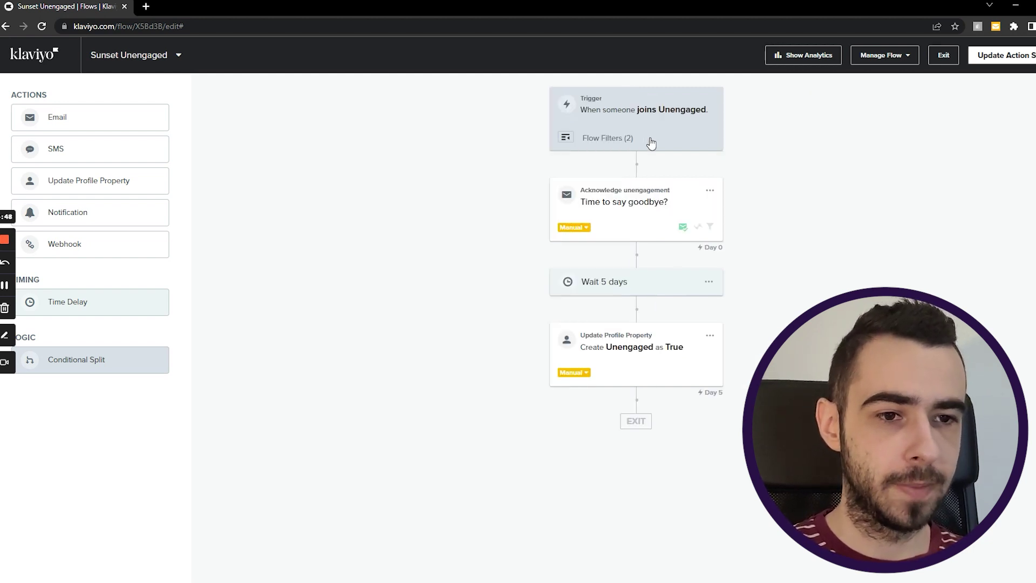
Step: Open the Acknowledge unengagement email card to view its details
click(600, 201)
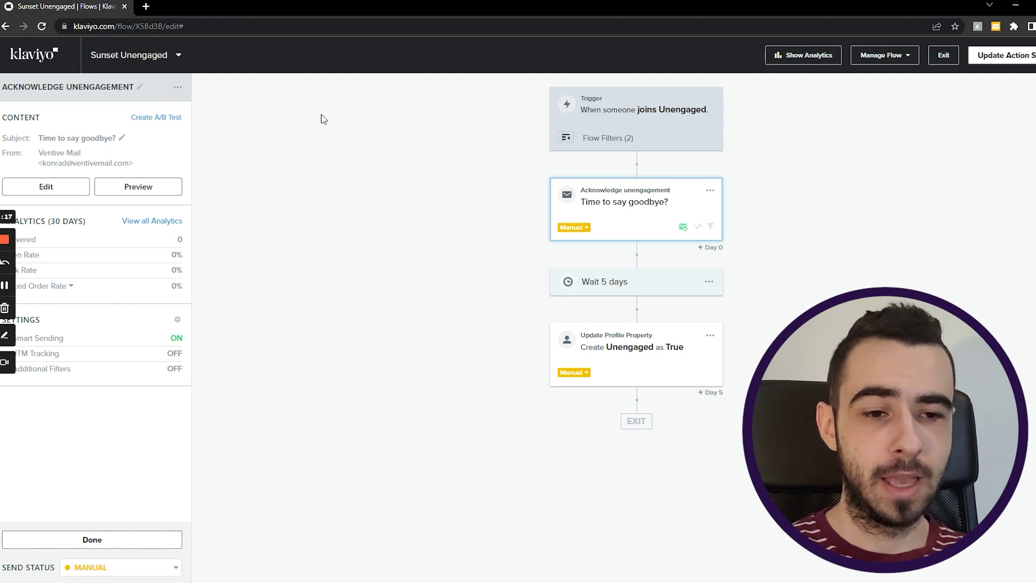
Step: Disable Smart Sending and enable UTM Tracking on the goodbye email, then view the Wait 5 days settings
click(122, 339)
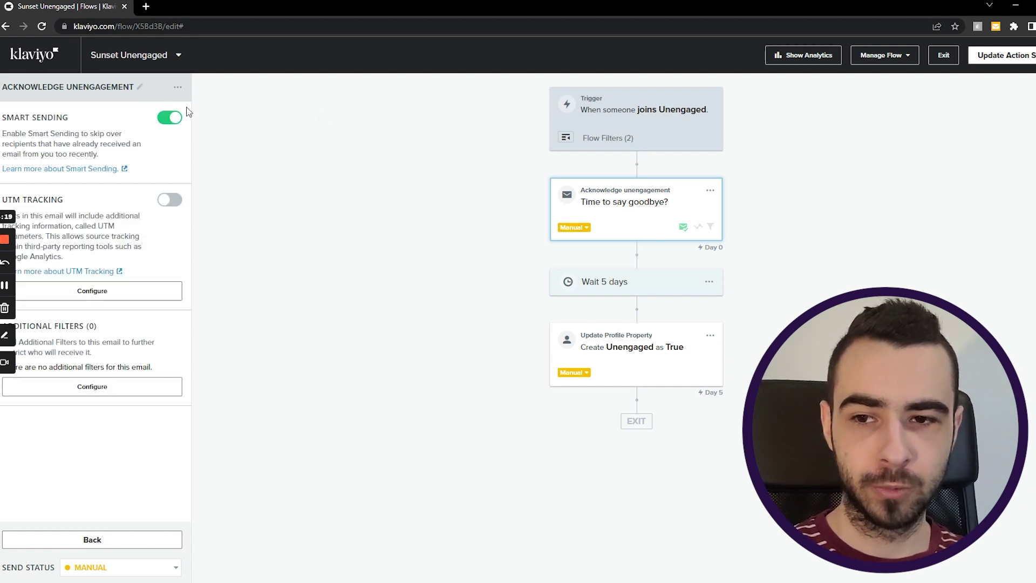
click(171, 119)
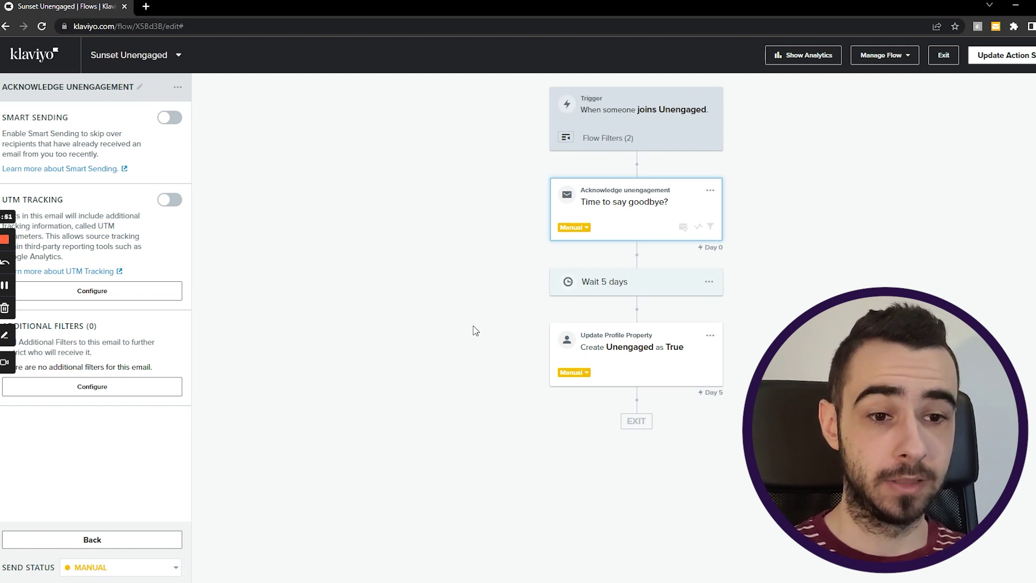
click(173, 200)
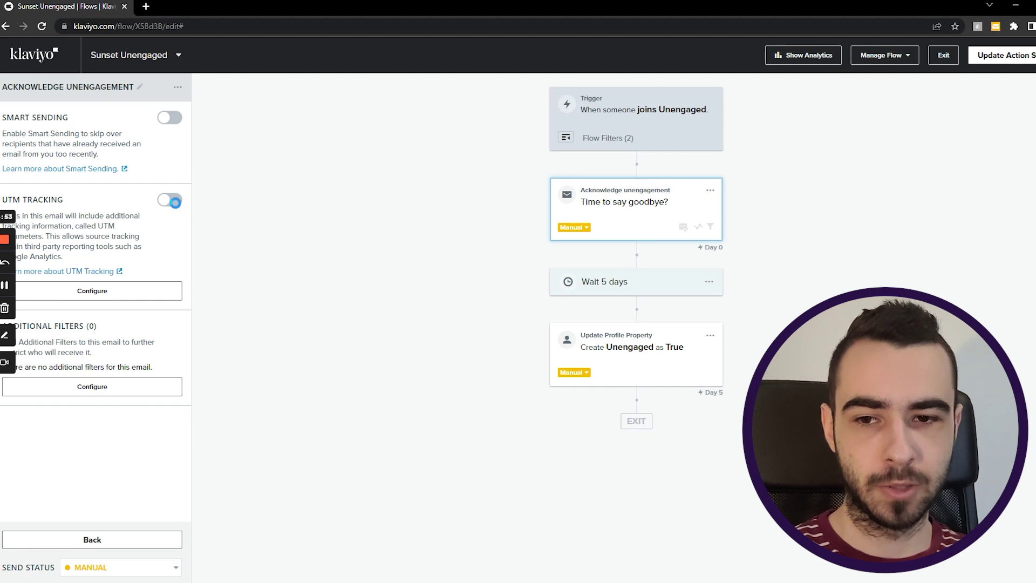
click(121, 538)
click(608, 294)
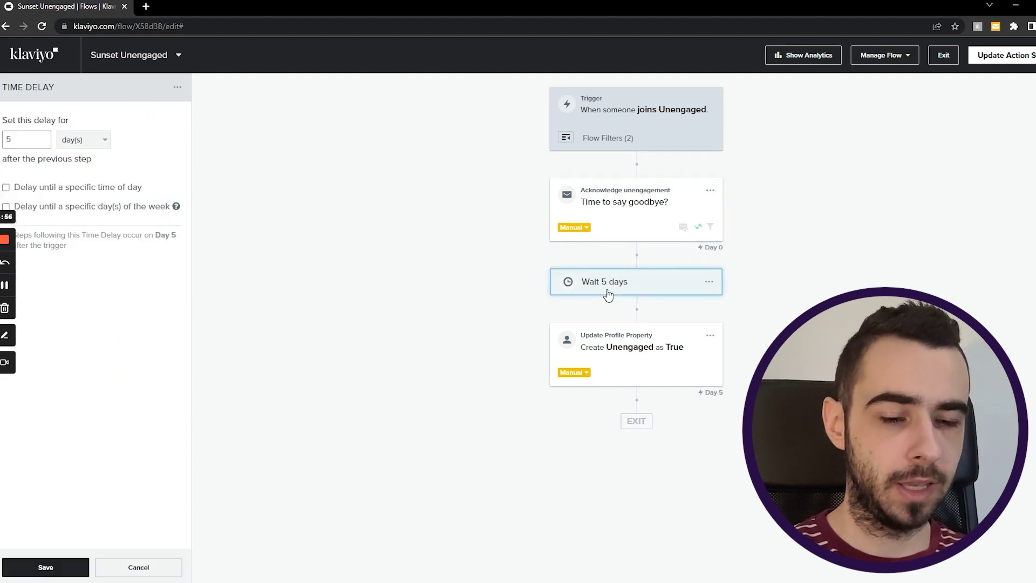
Step: Save the 5-day delay and the Update Profile Property step setting Unengaged to True
click(77, 566)
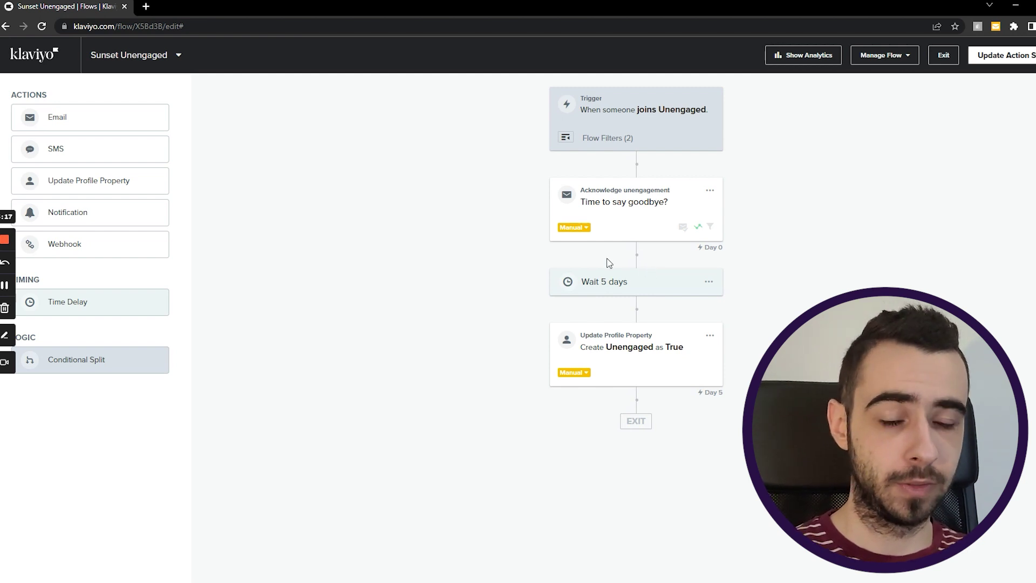
click(651, 359)
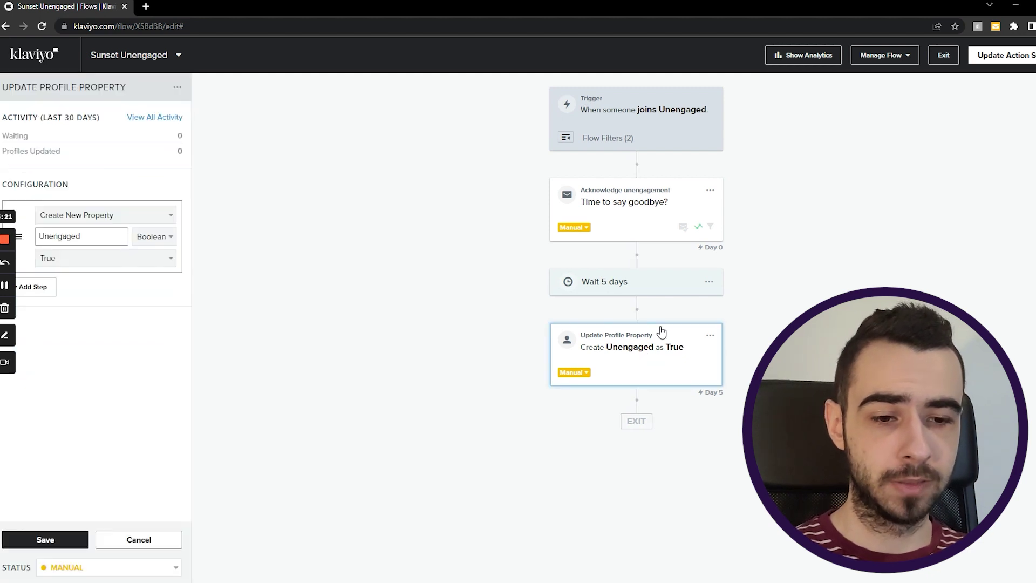
click(86, 541)
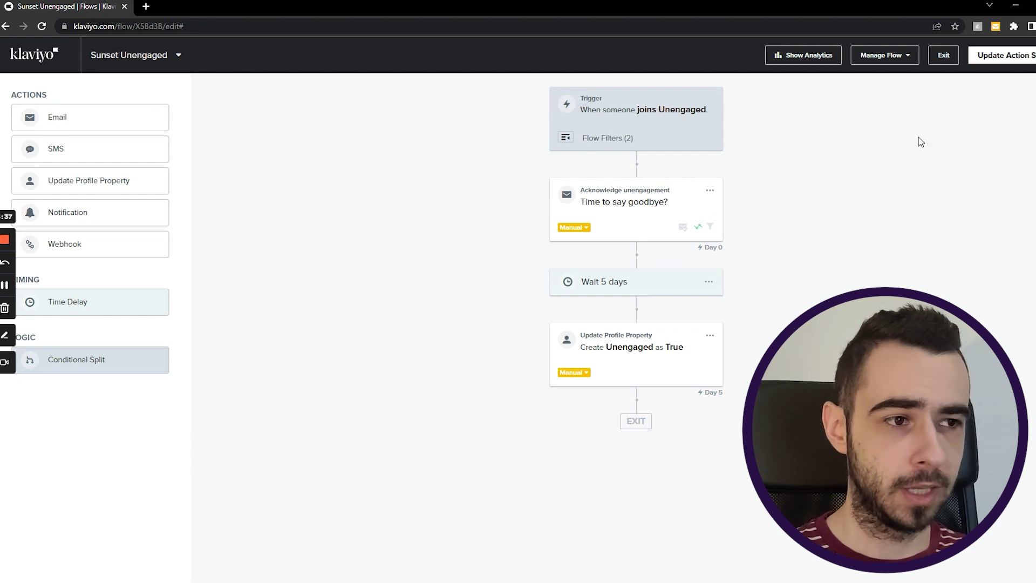
Step: Review the action statuses, leave the property step on Manual, and return to the Flows list
click(998, 56)
click(693, 125)
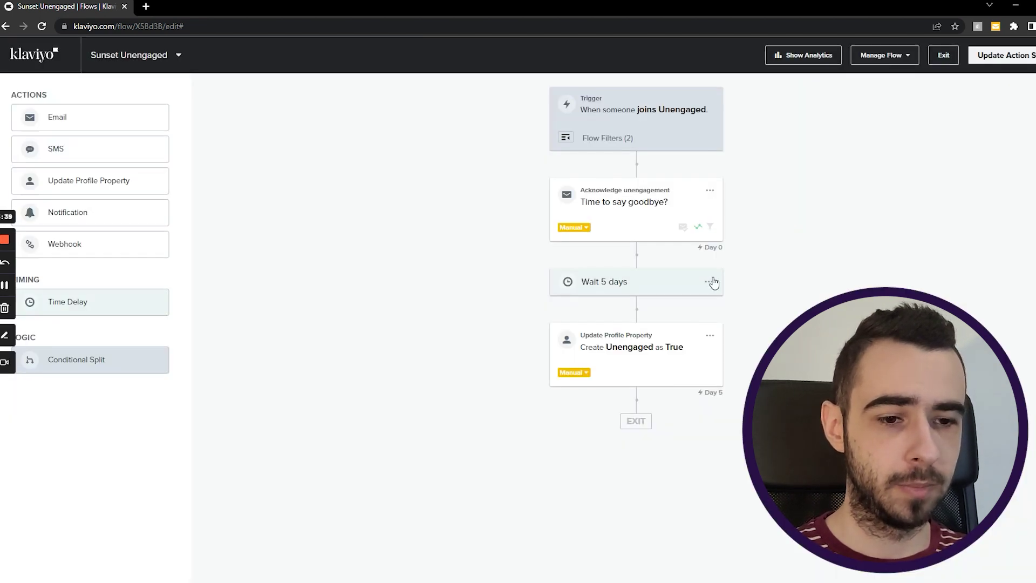
click(573, 373)
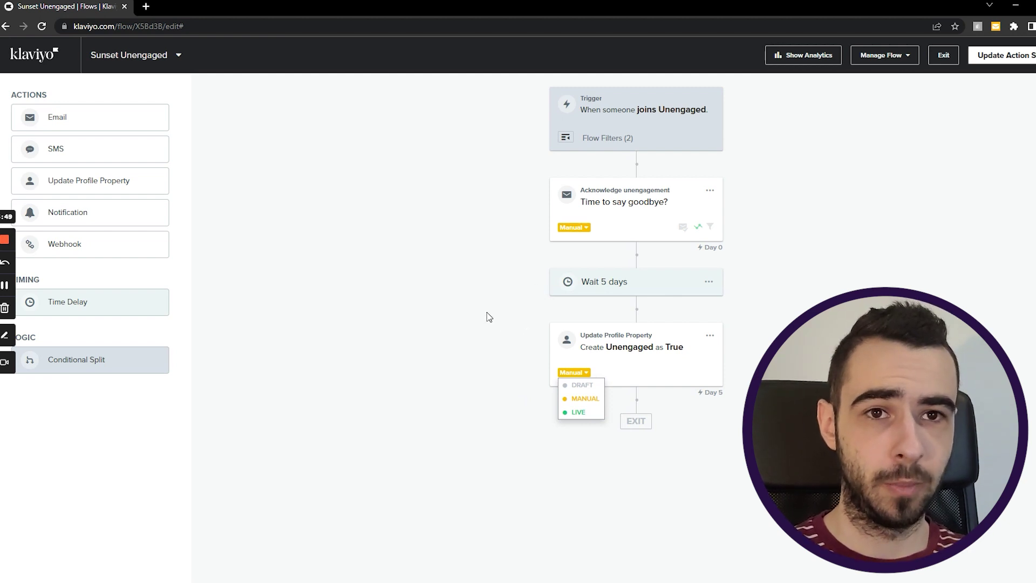
click(487, 421)
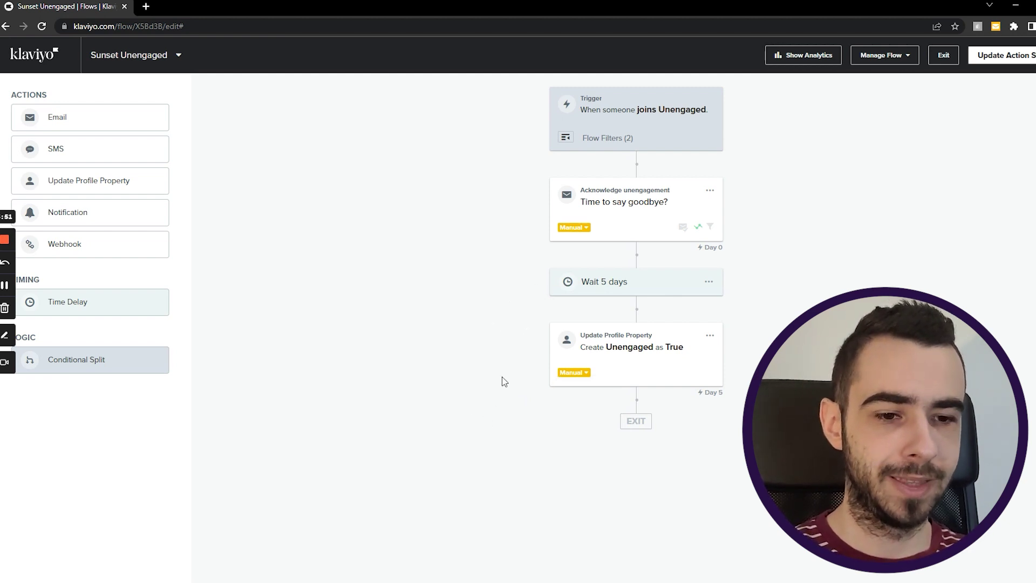
click(35, 59)
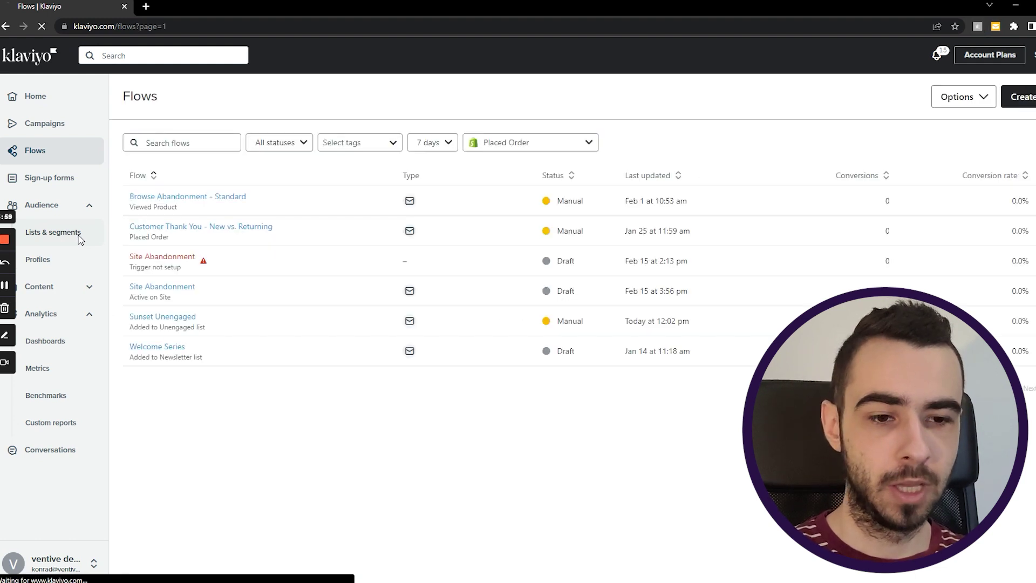
Step: Start a new segment named Suppression List from Lists & segments
click(79, 238)
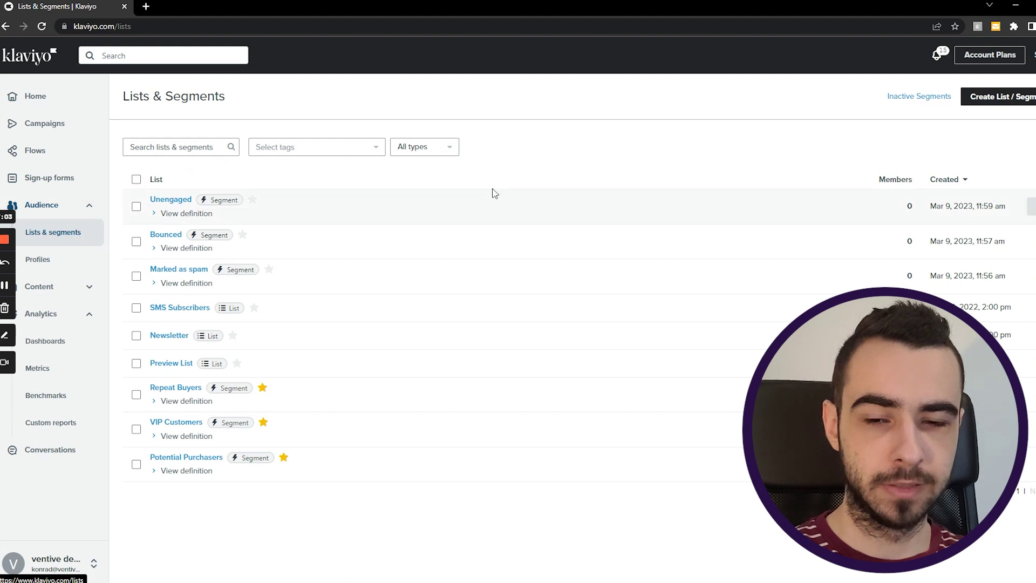
click(997, 99)
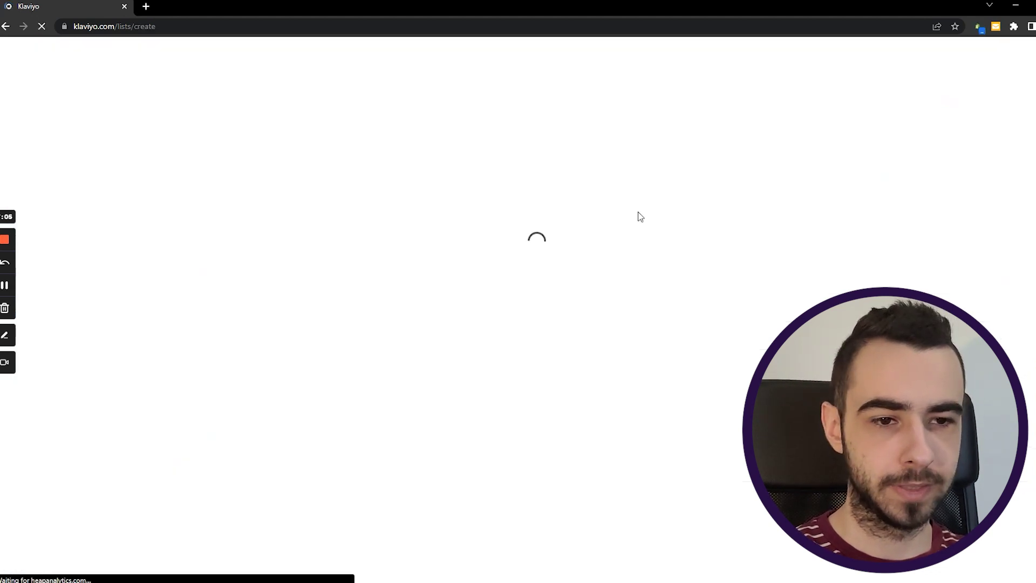
click(638, 212)
click(258, 174)
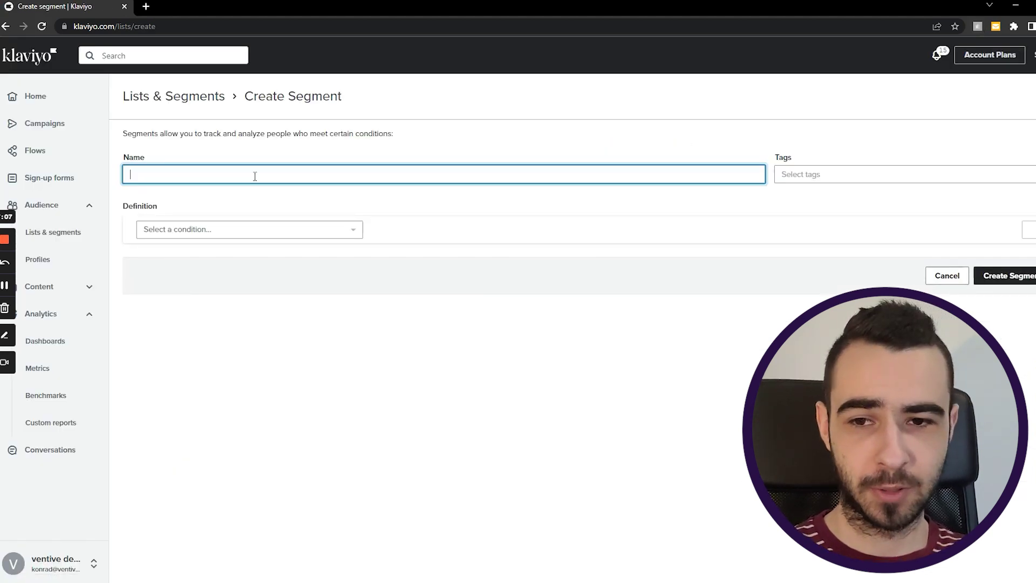
text(S)
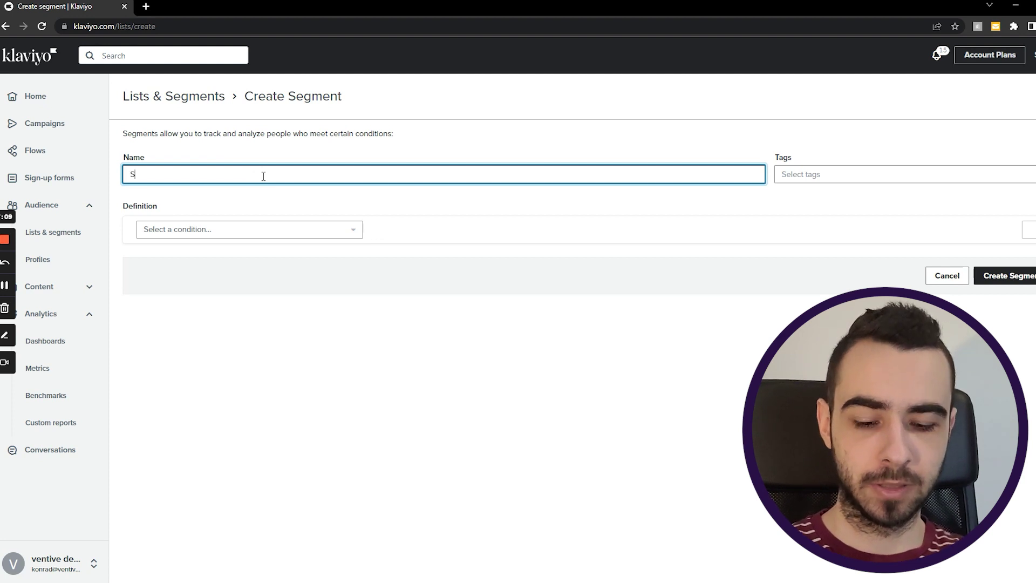
text(uppression List)
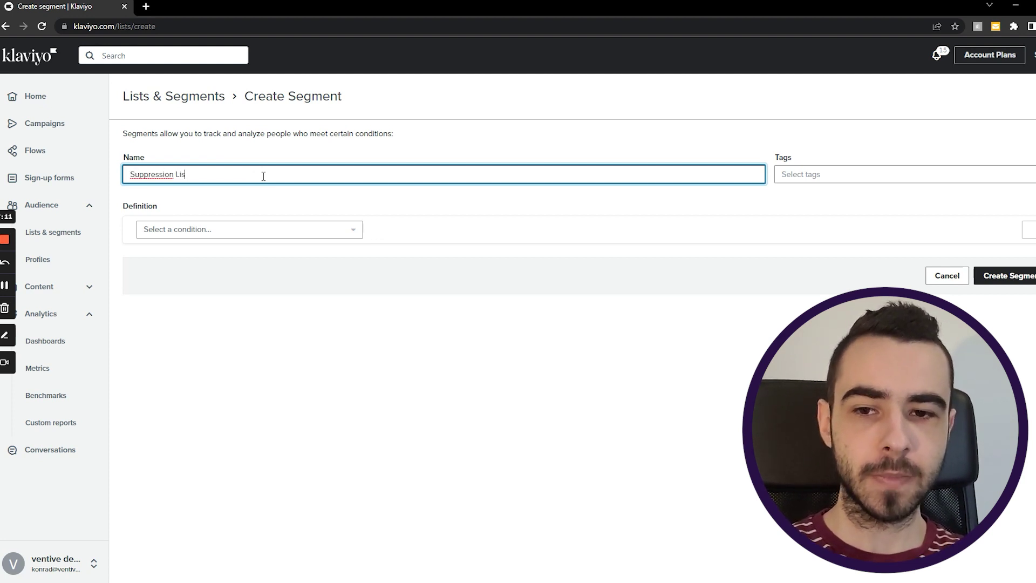
Step: Add the condition that the Unengaged profile property is true and create the segment
click(251, 229)
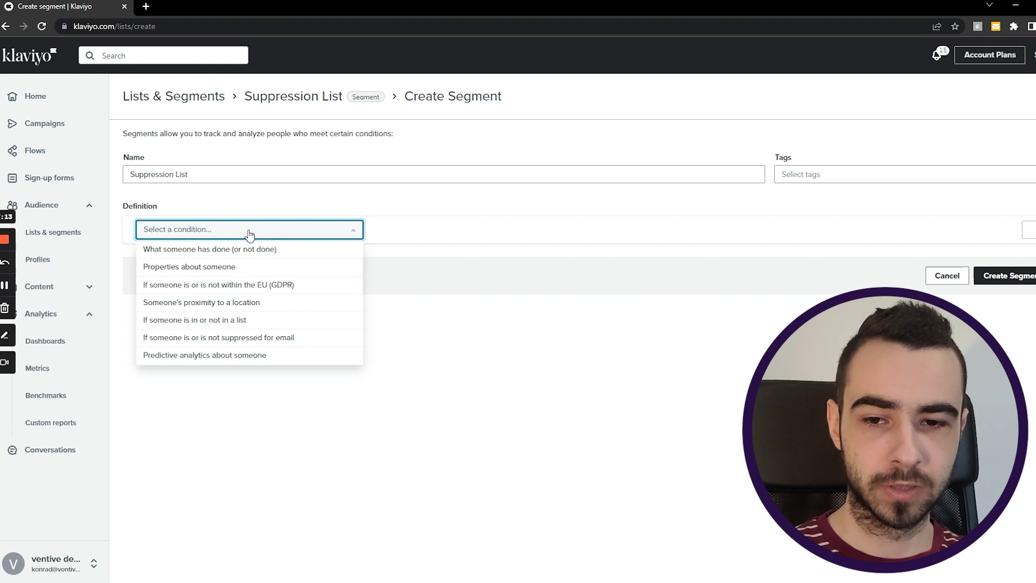
click(243, 266)
click(208, 257)
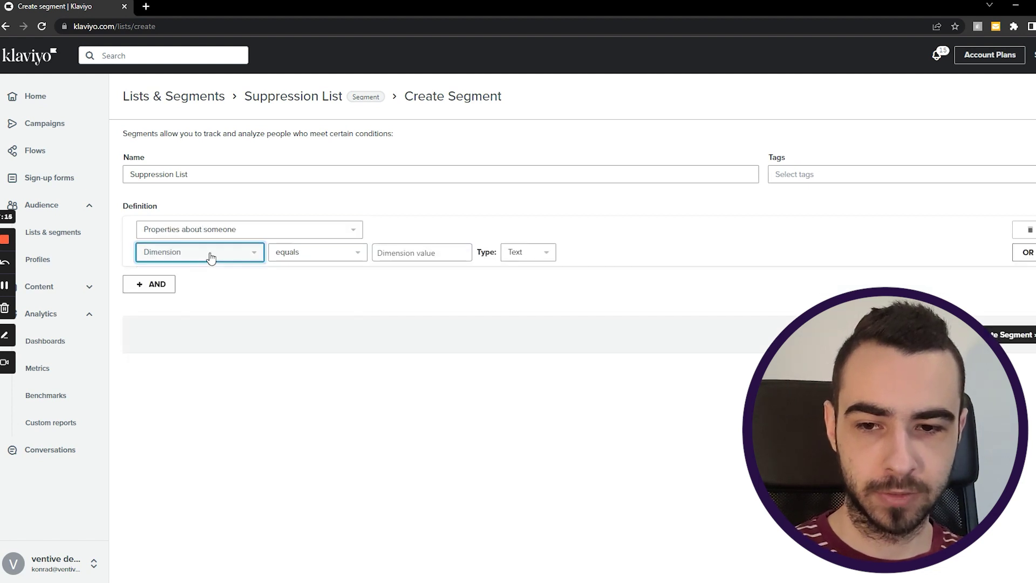
text(unen)
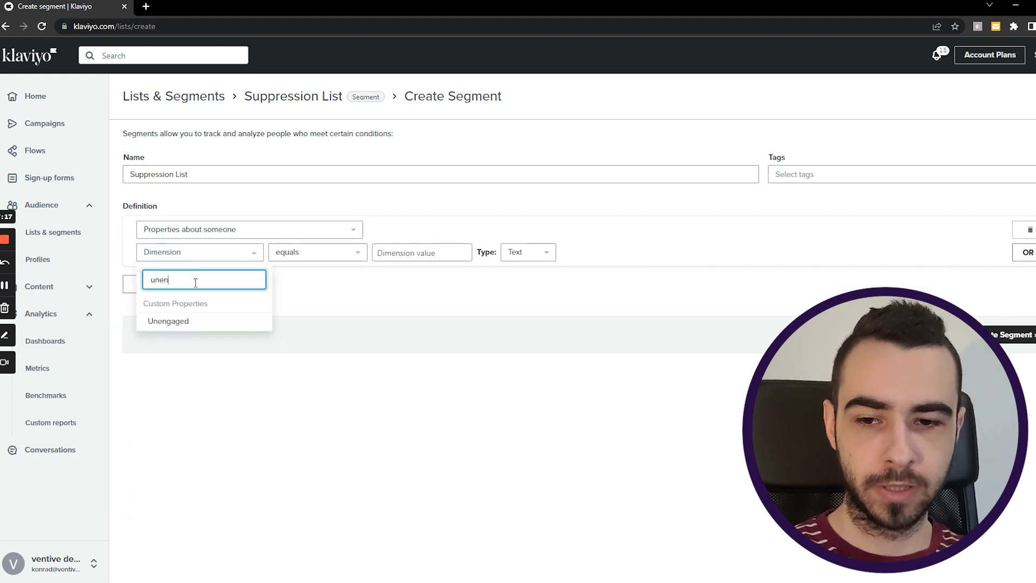
click(199, 320)
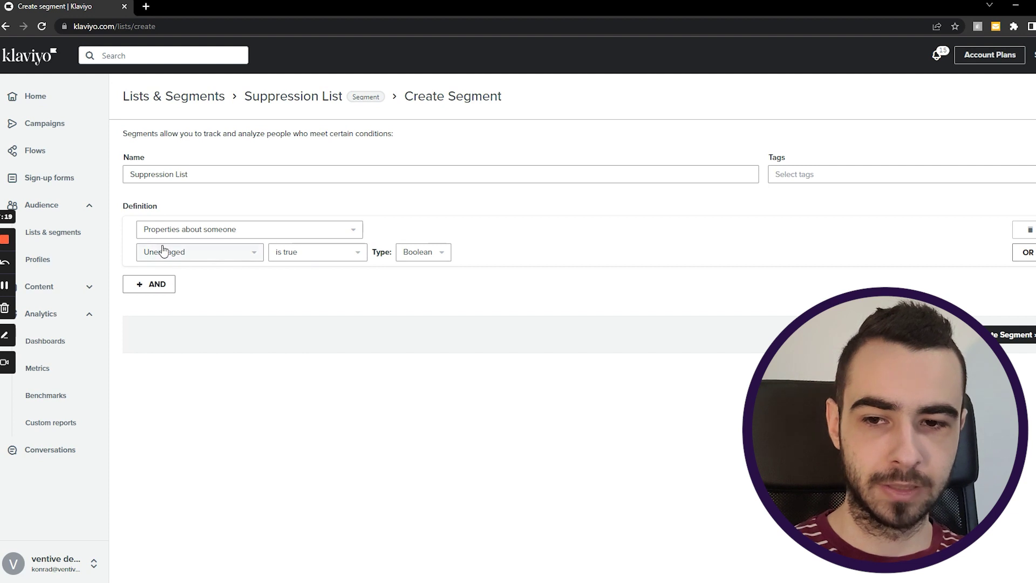
click(1013, 335)
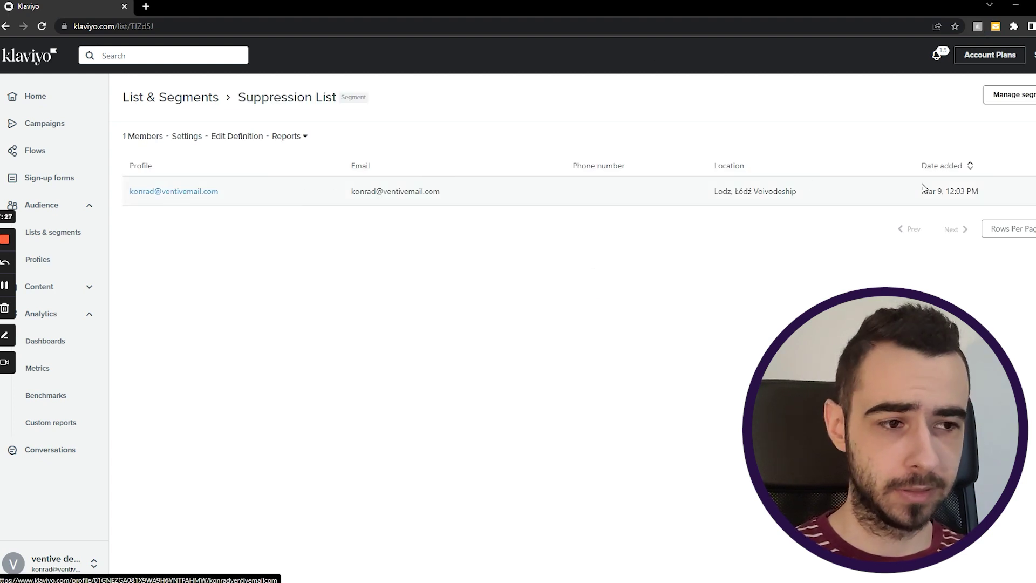
Step: Verify the member's profile shows custom property Unengaged true, then go to Profiles
click(194, 196)
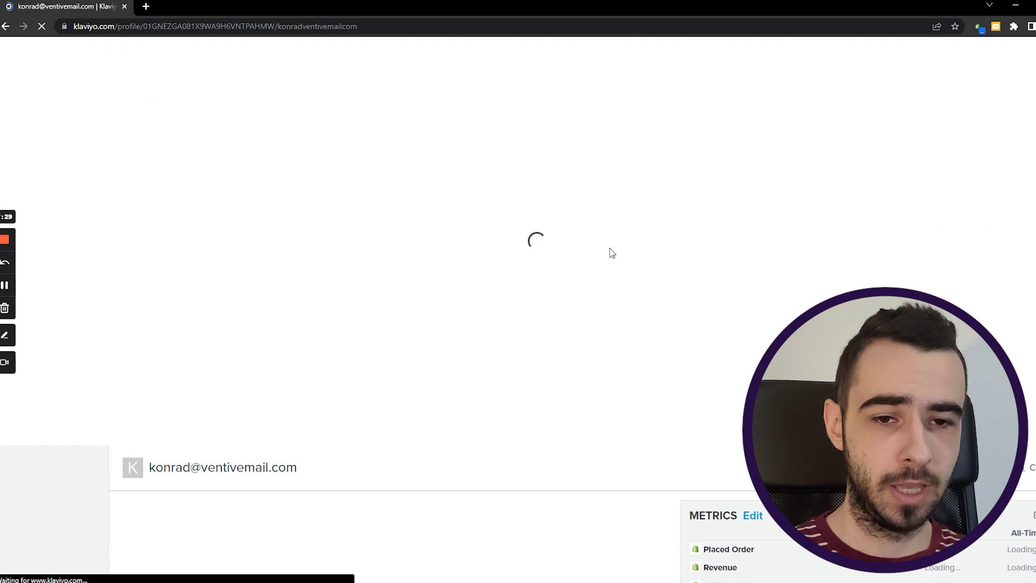
scroll(646, 318, down, 2)
scroll(648, 324, down, 6)
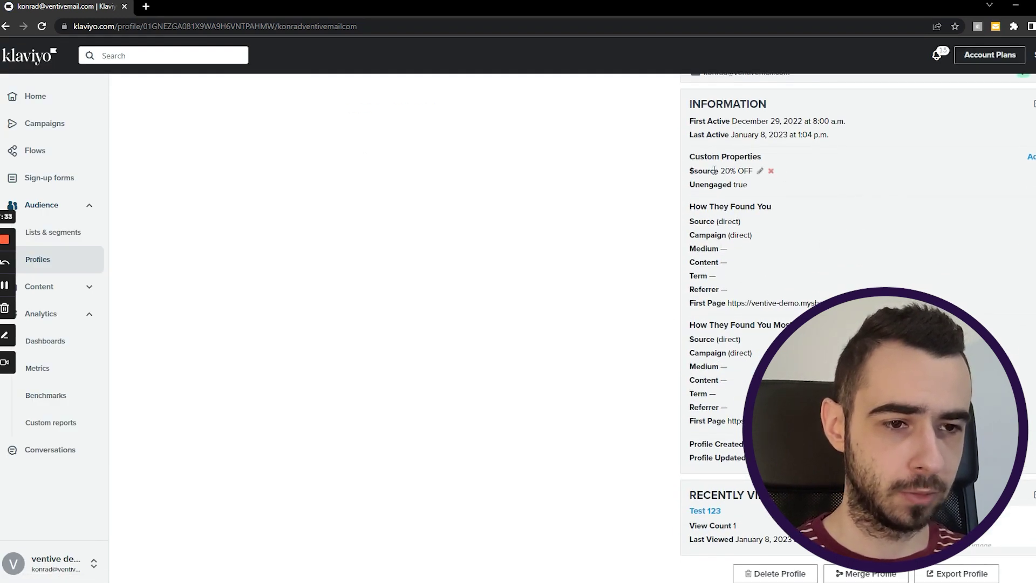
drag(688, 185, 748, 183)
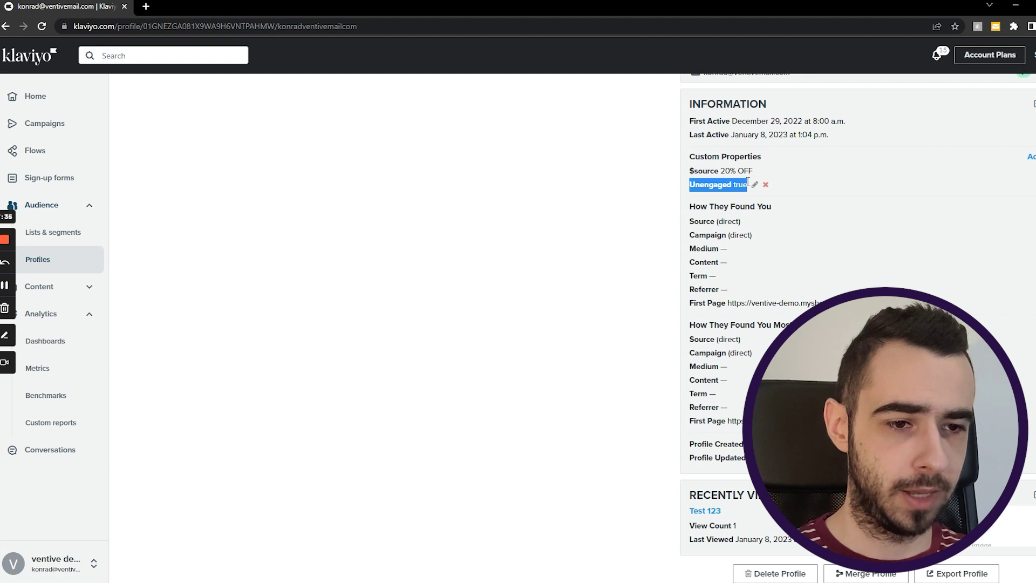
click(550, 180)
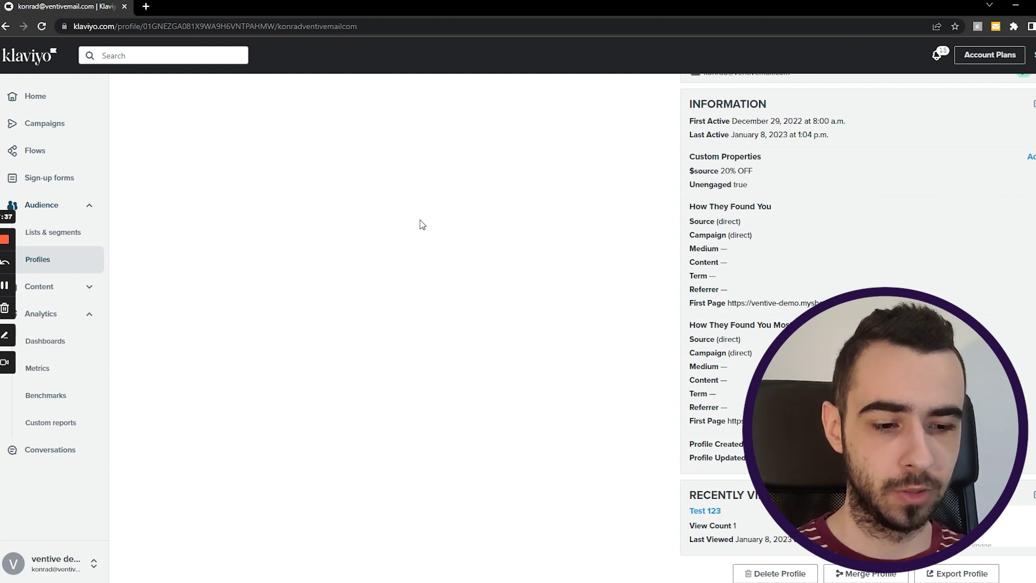
scroll(155, 229, up, 6)
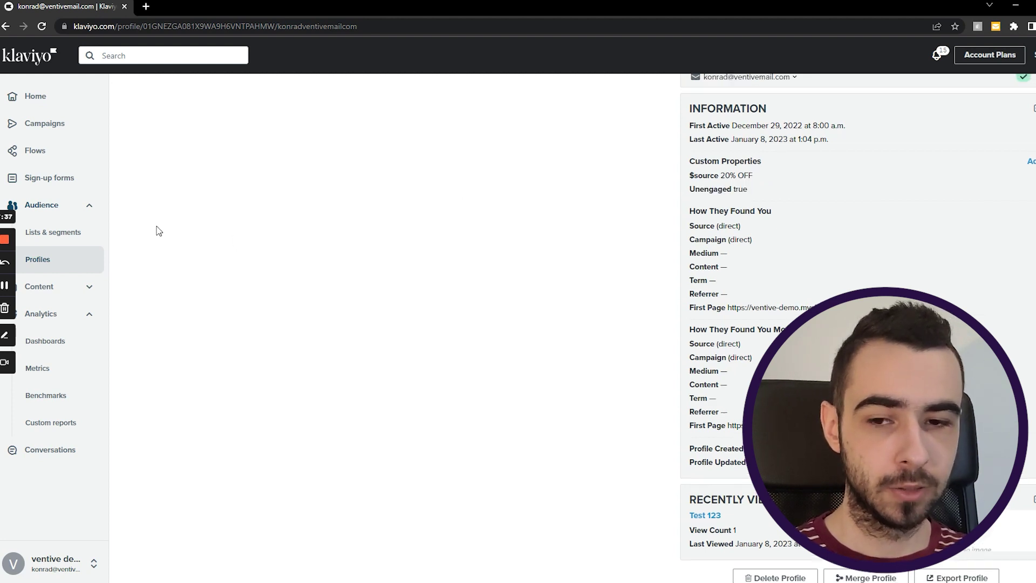
click(89, 260)
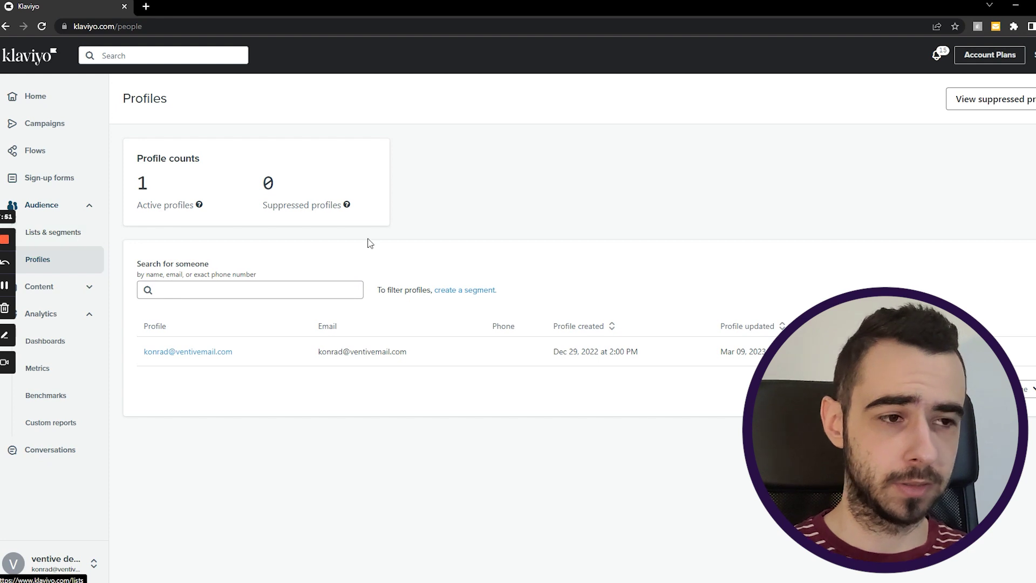
Step: View the empty suppressed profiles list and Upload Suppressions File dialog, then return to Lists & segments
click(1006, 106)
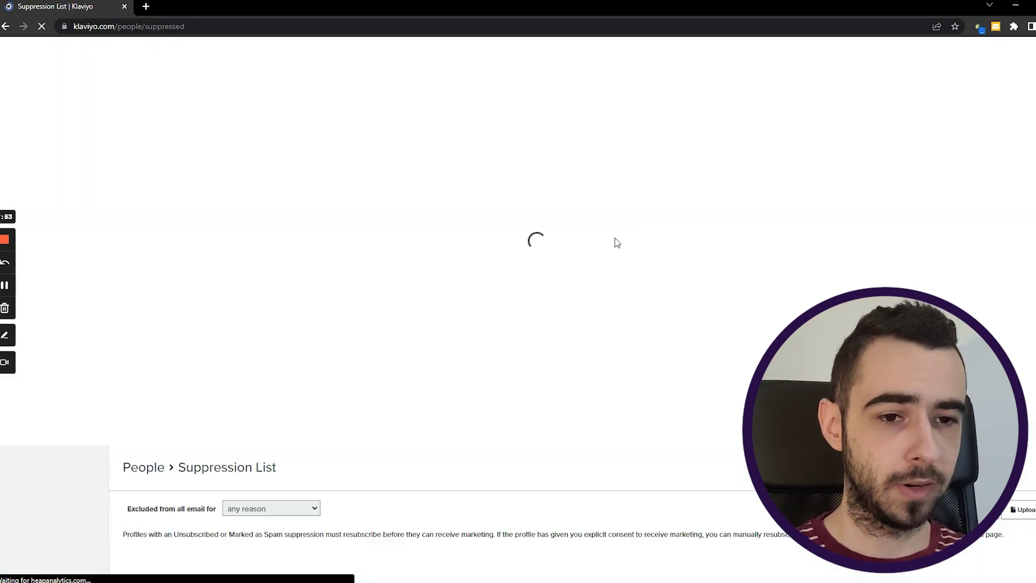
click(1021, 138)
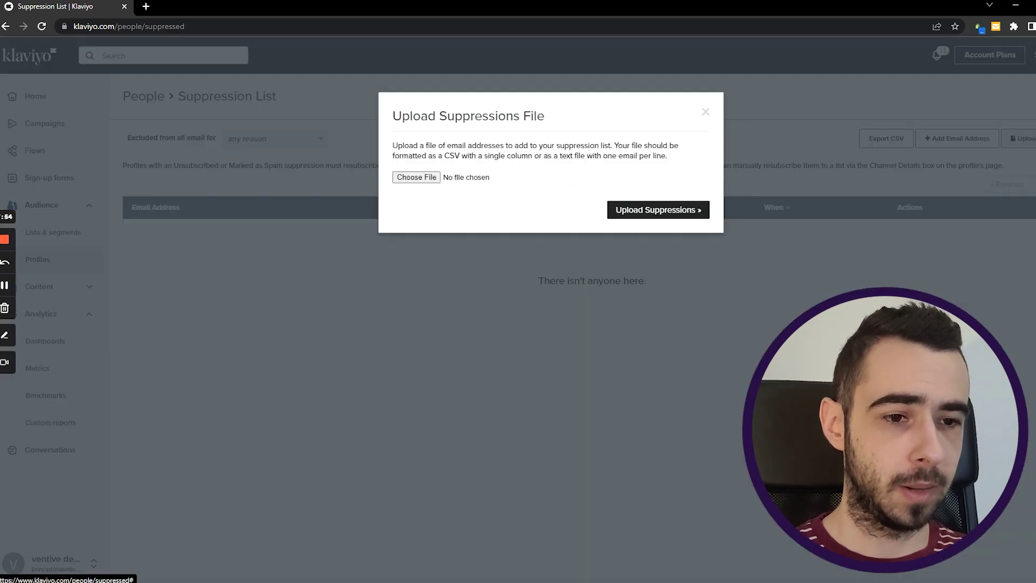
click(705, 112)
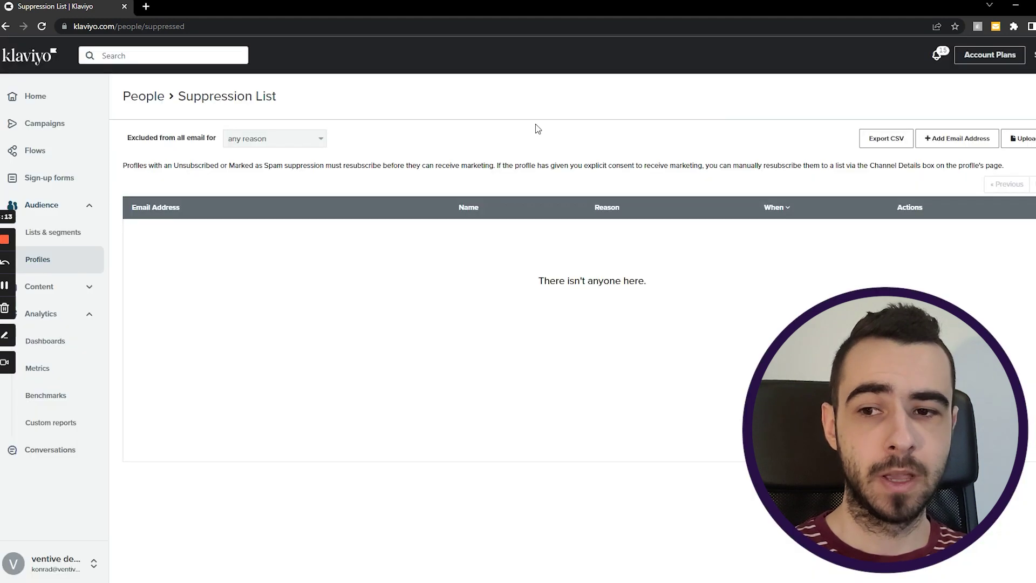
click(87, 237)
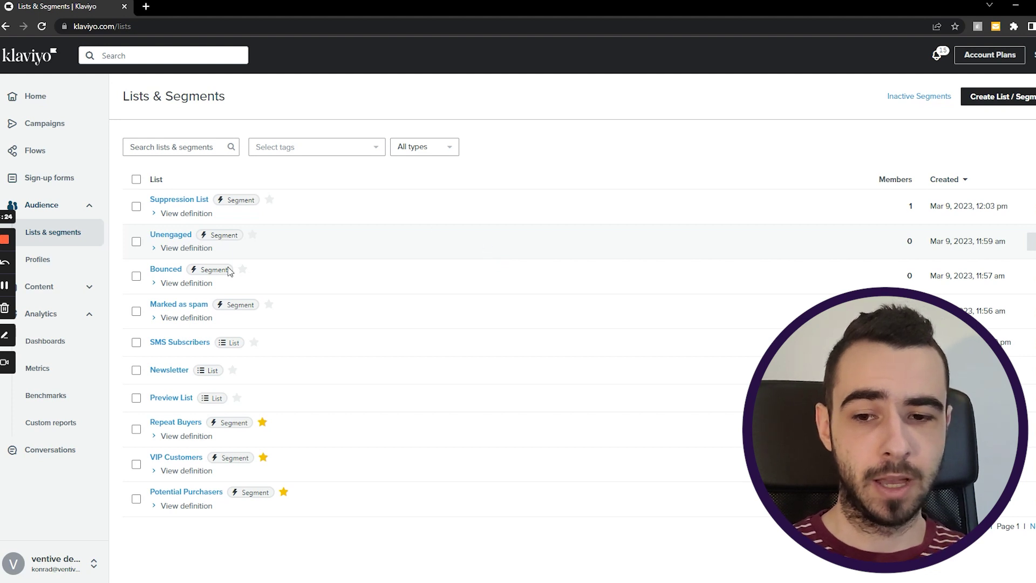
Step: Expand the definitions of the Marked as spam, Bounced, Unengaged and Suppression List segments
click(194, 319)
click(186, 283)
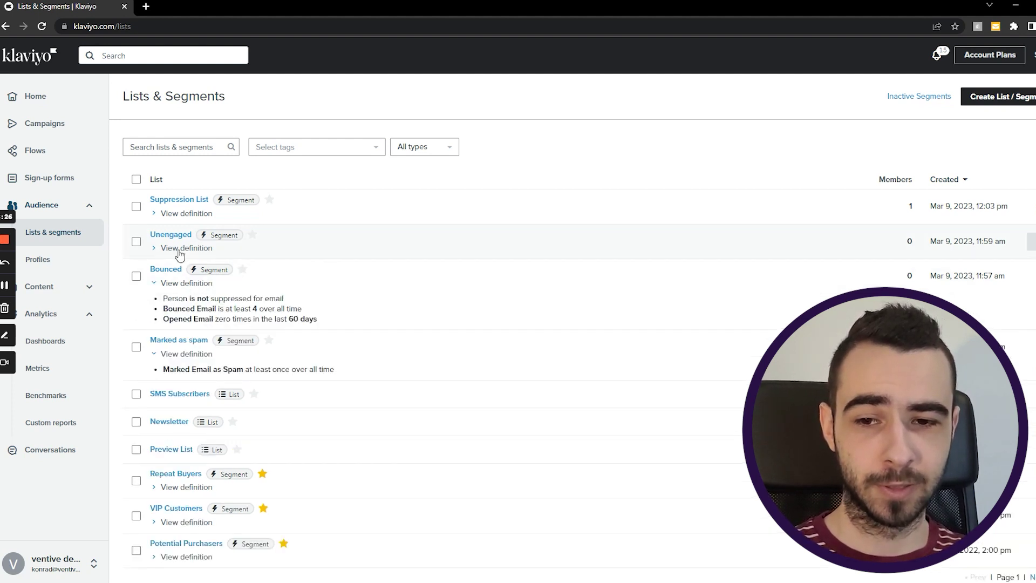
click(180, 253)
click(185, 212)
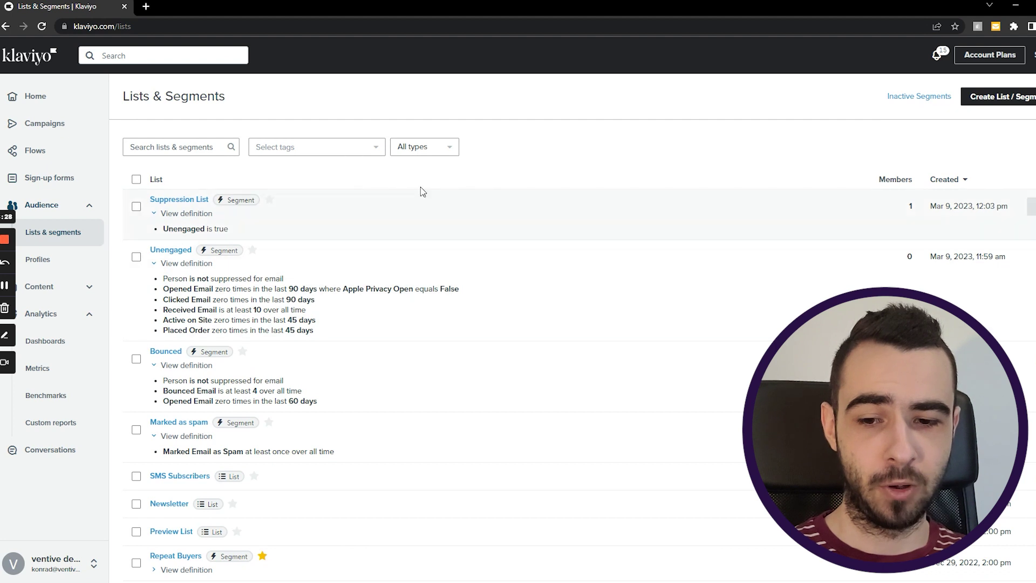